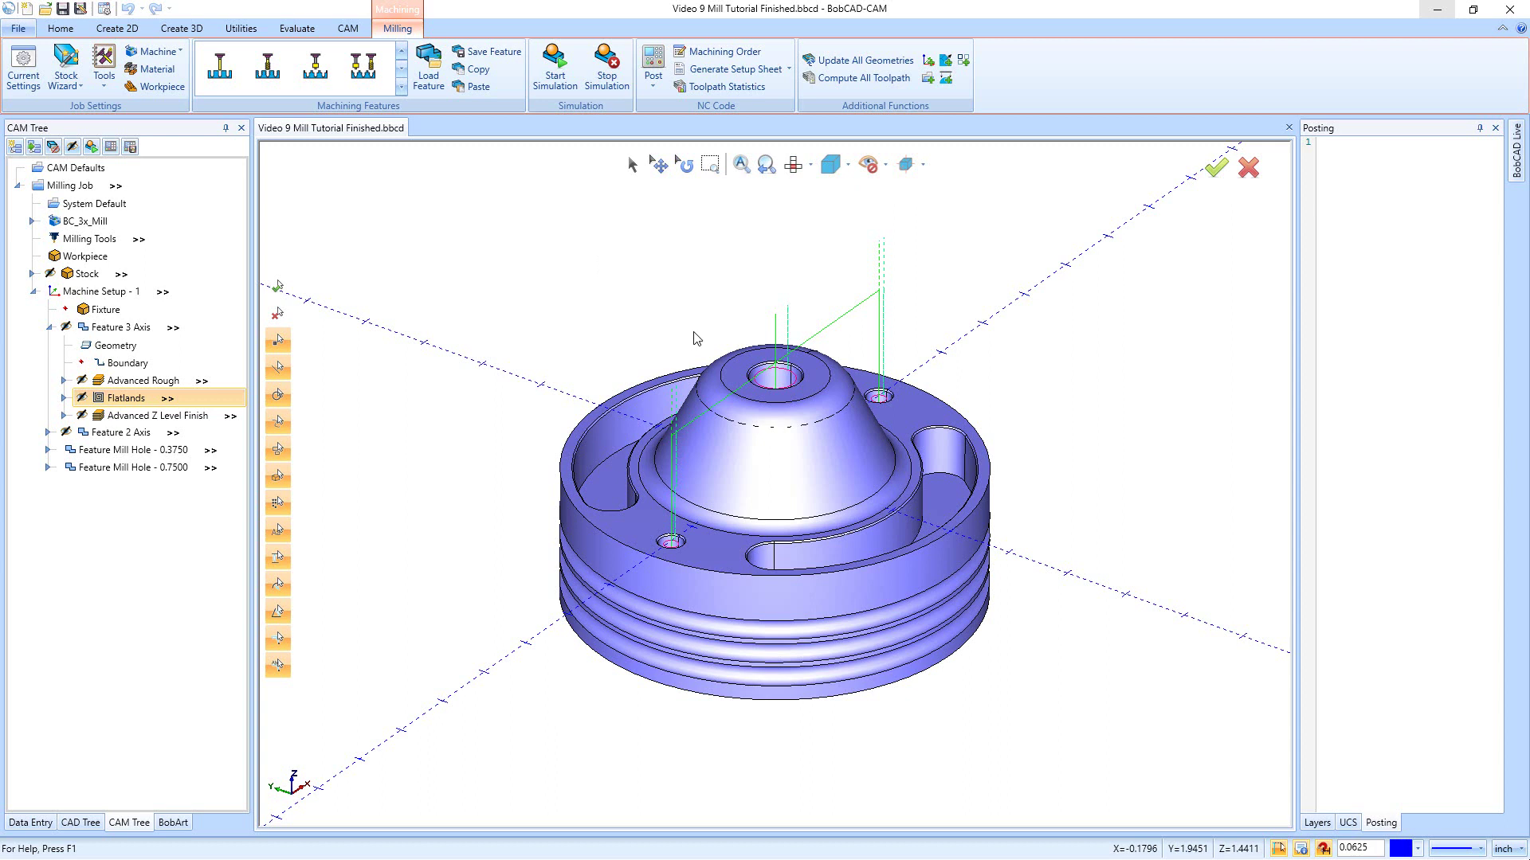
Close the BobCAD-CAM window holding the Video 9 Mill Tutorial Finished part.
click(1514, 10)
Discard the part's changes and switch File Explorer to This PC.
click(799, 466)
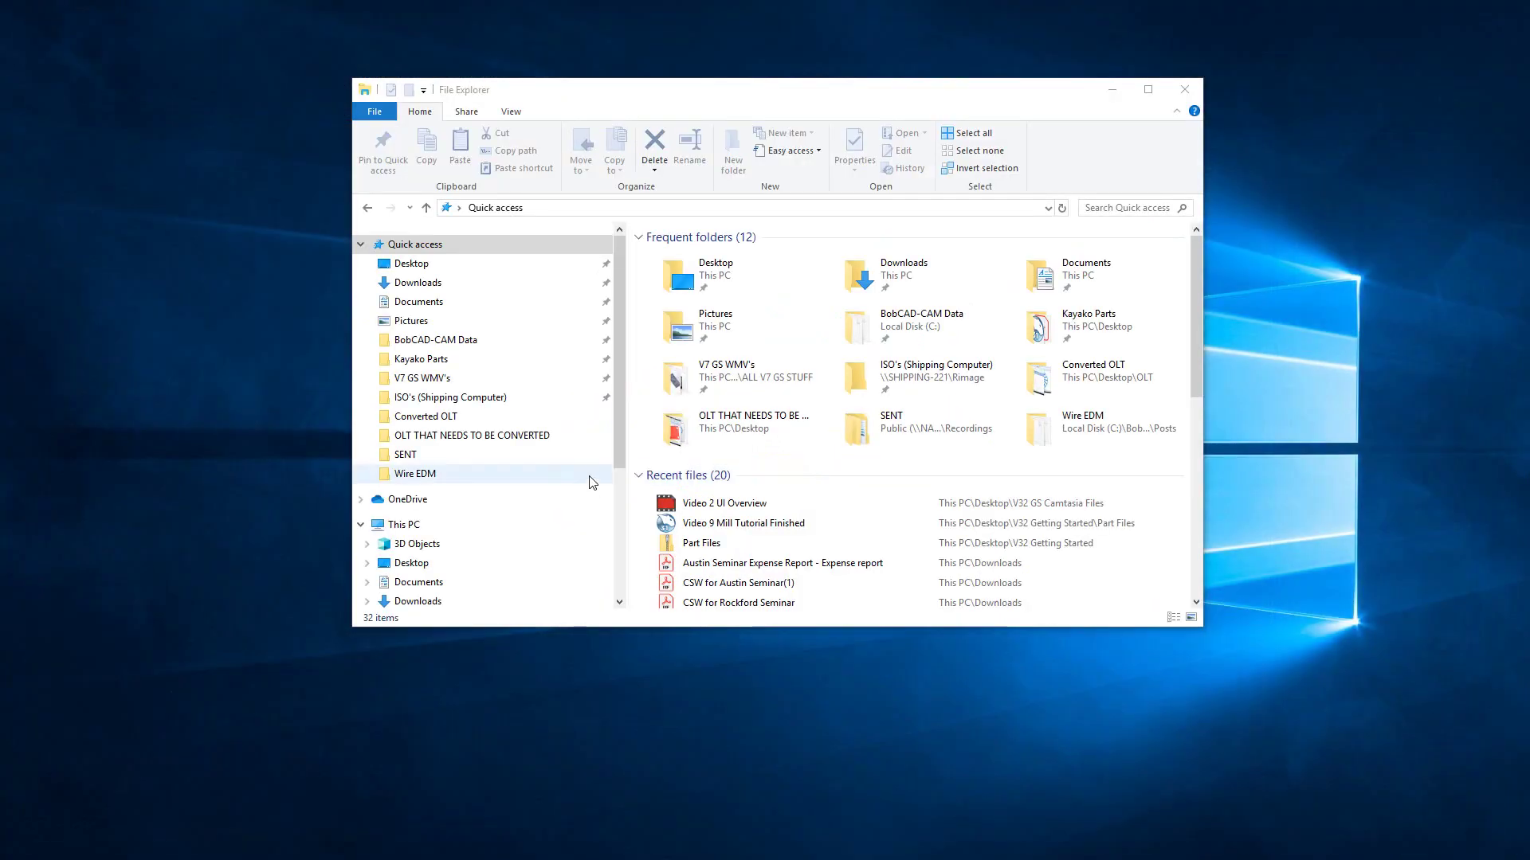
click(628, 97)
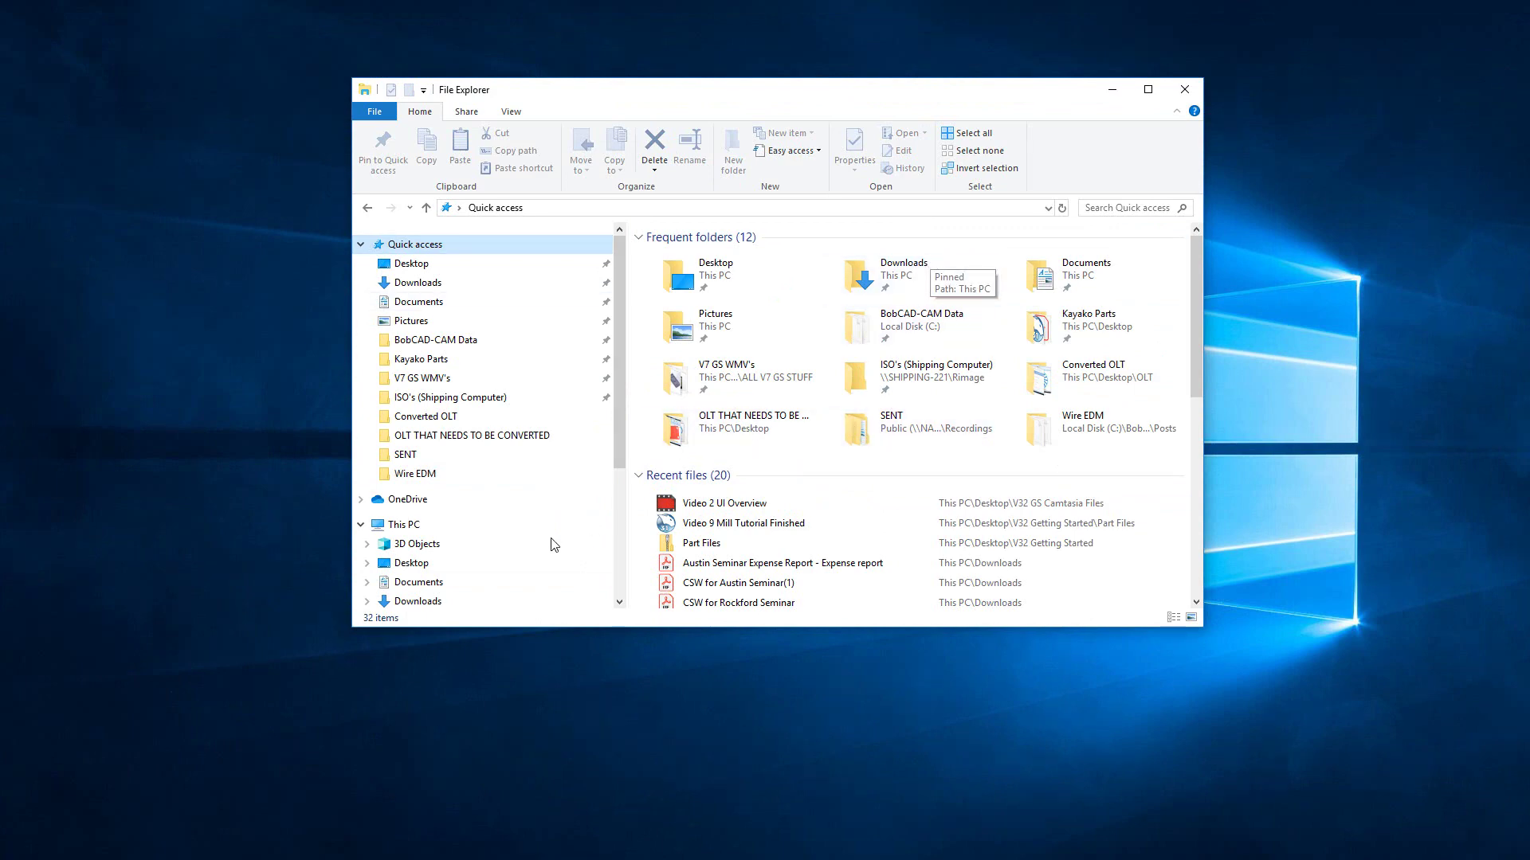
click(431, 527)
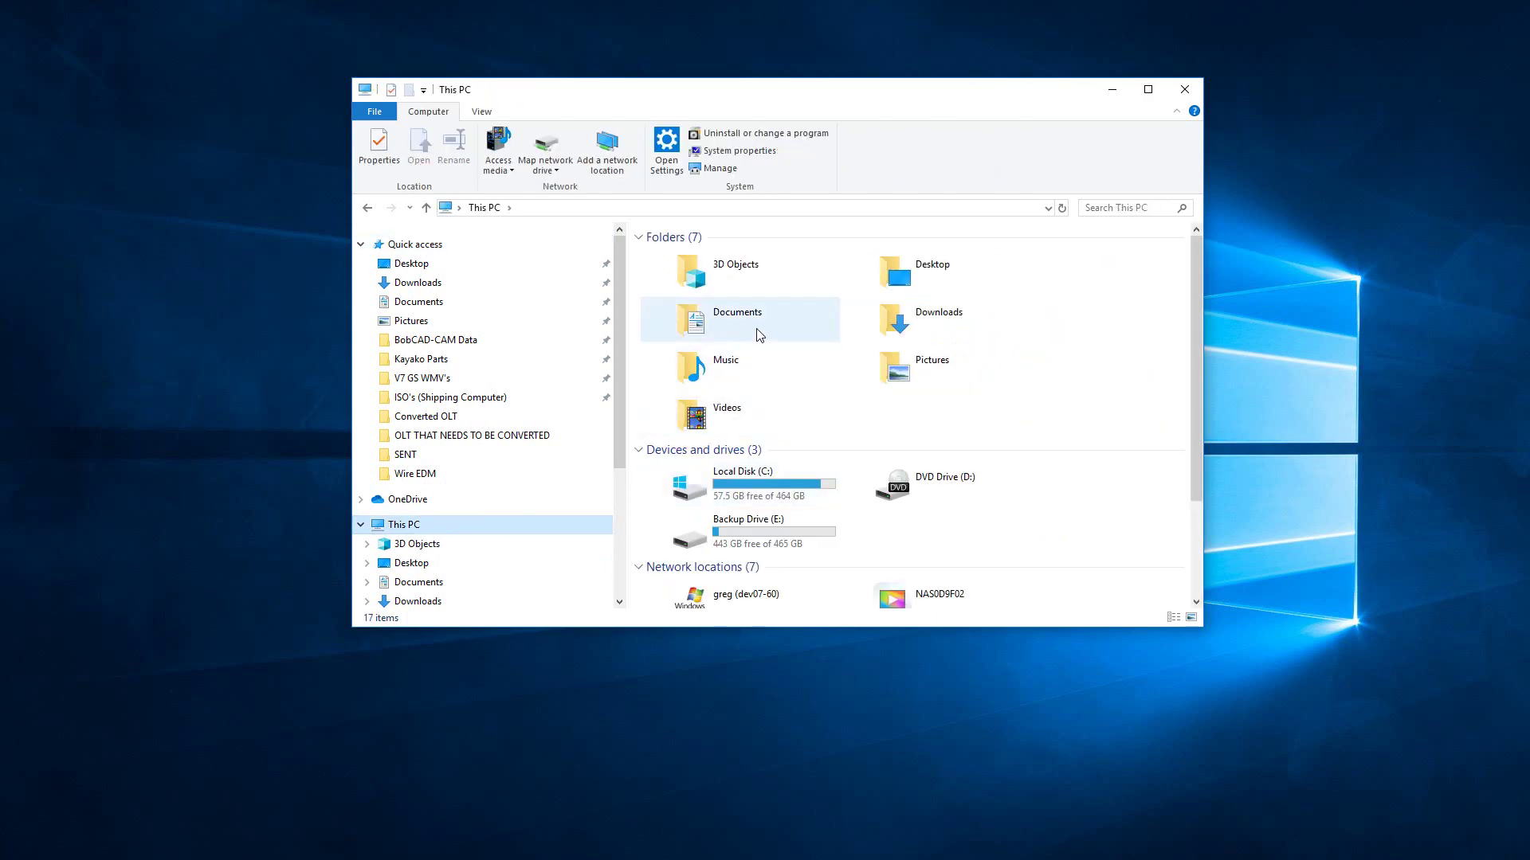
Open Local Disk (C:) > BobCAD-CAM Data and pick out the V31 and V32 folders.
scroll(757, 319, down, 2)
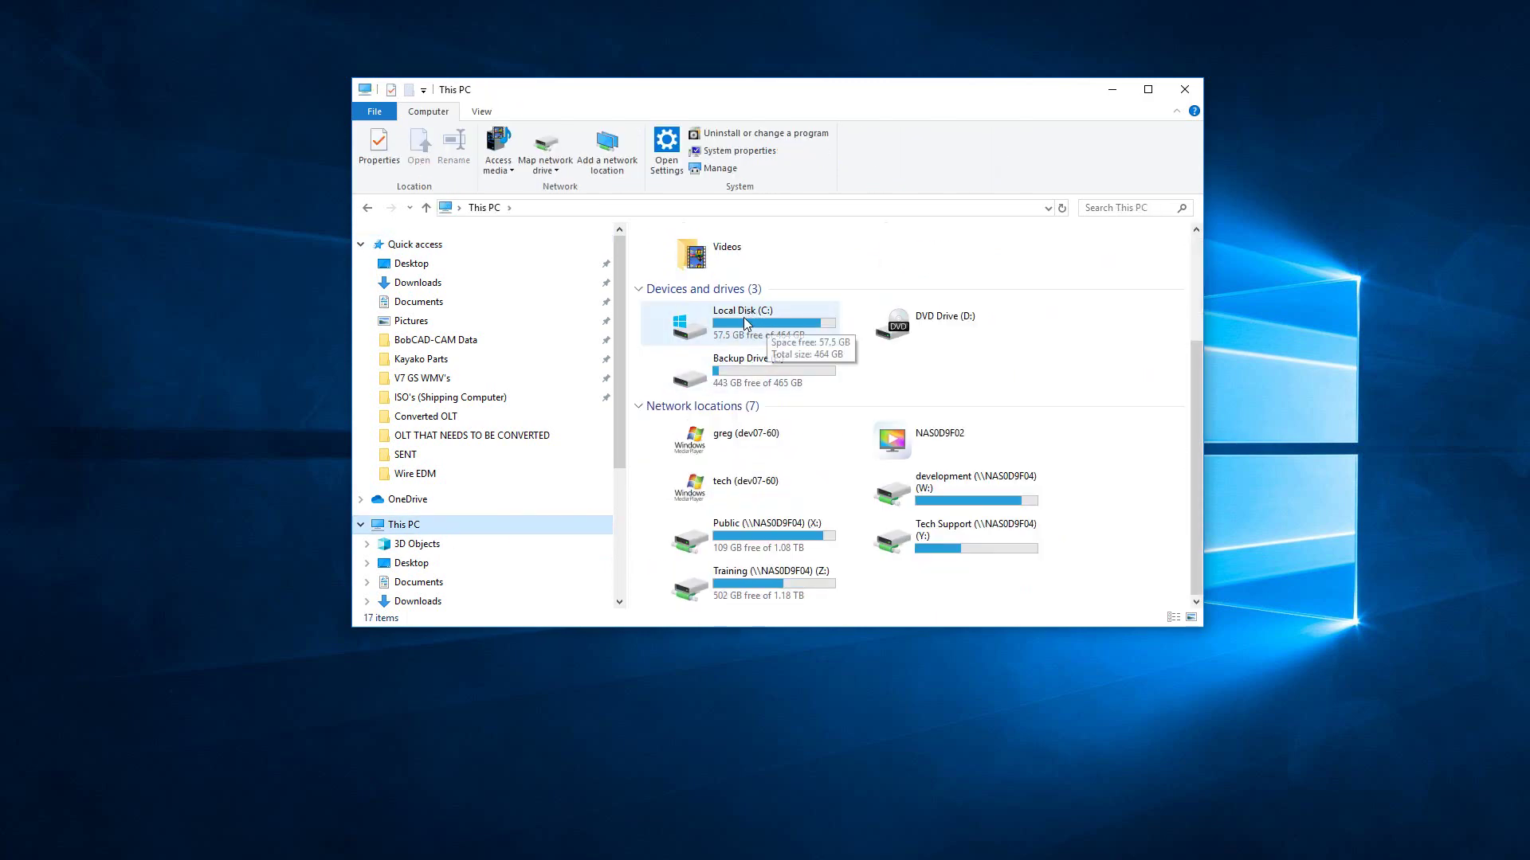
double_click(753, 324)
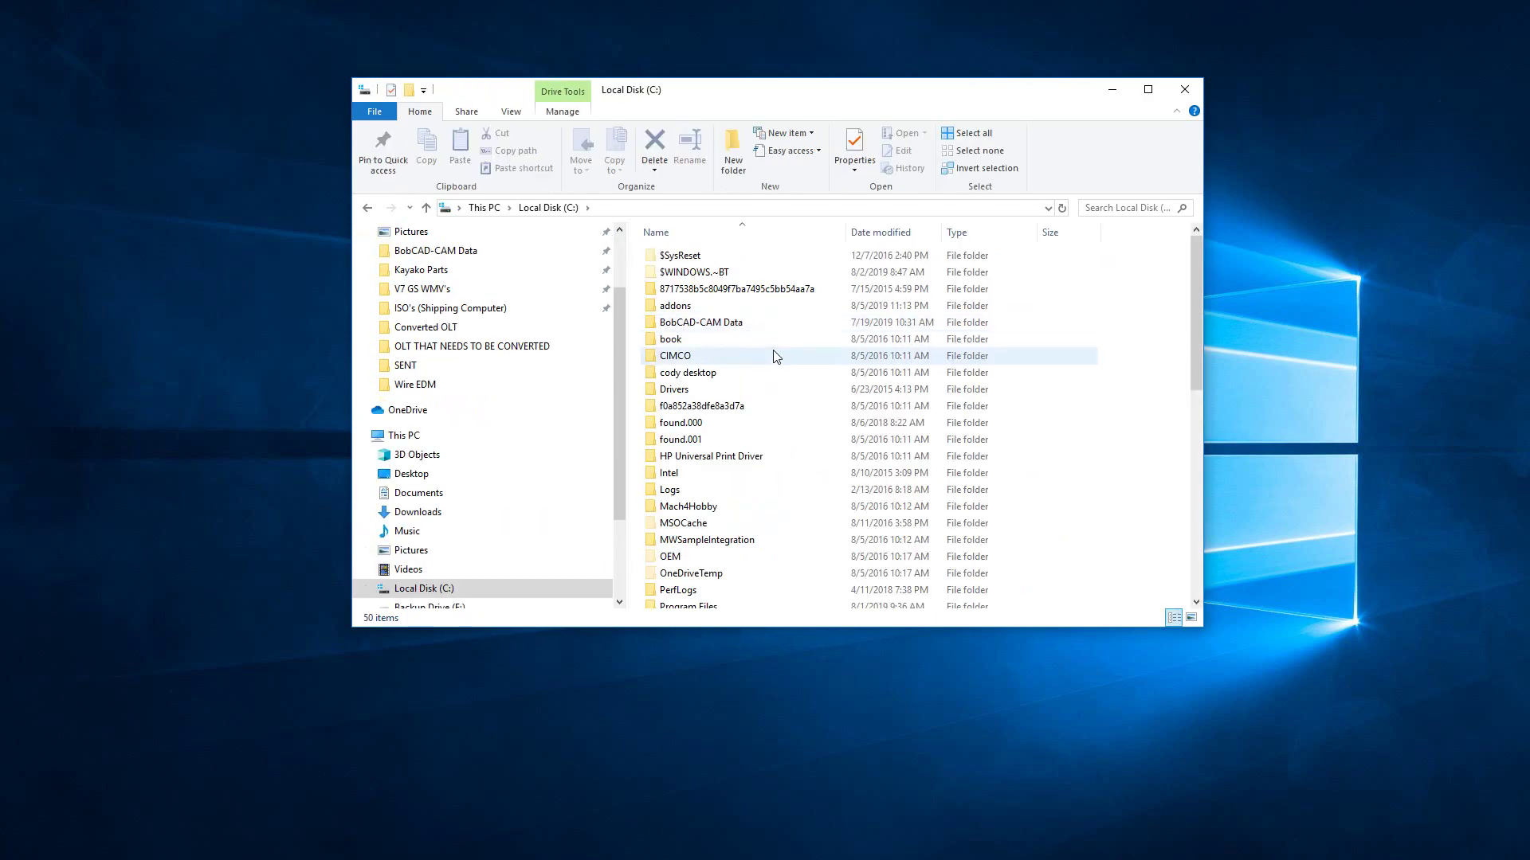
click(715, 328)
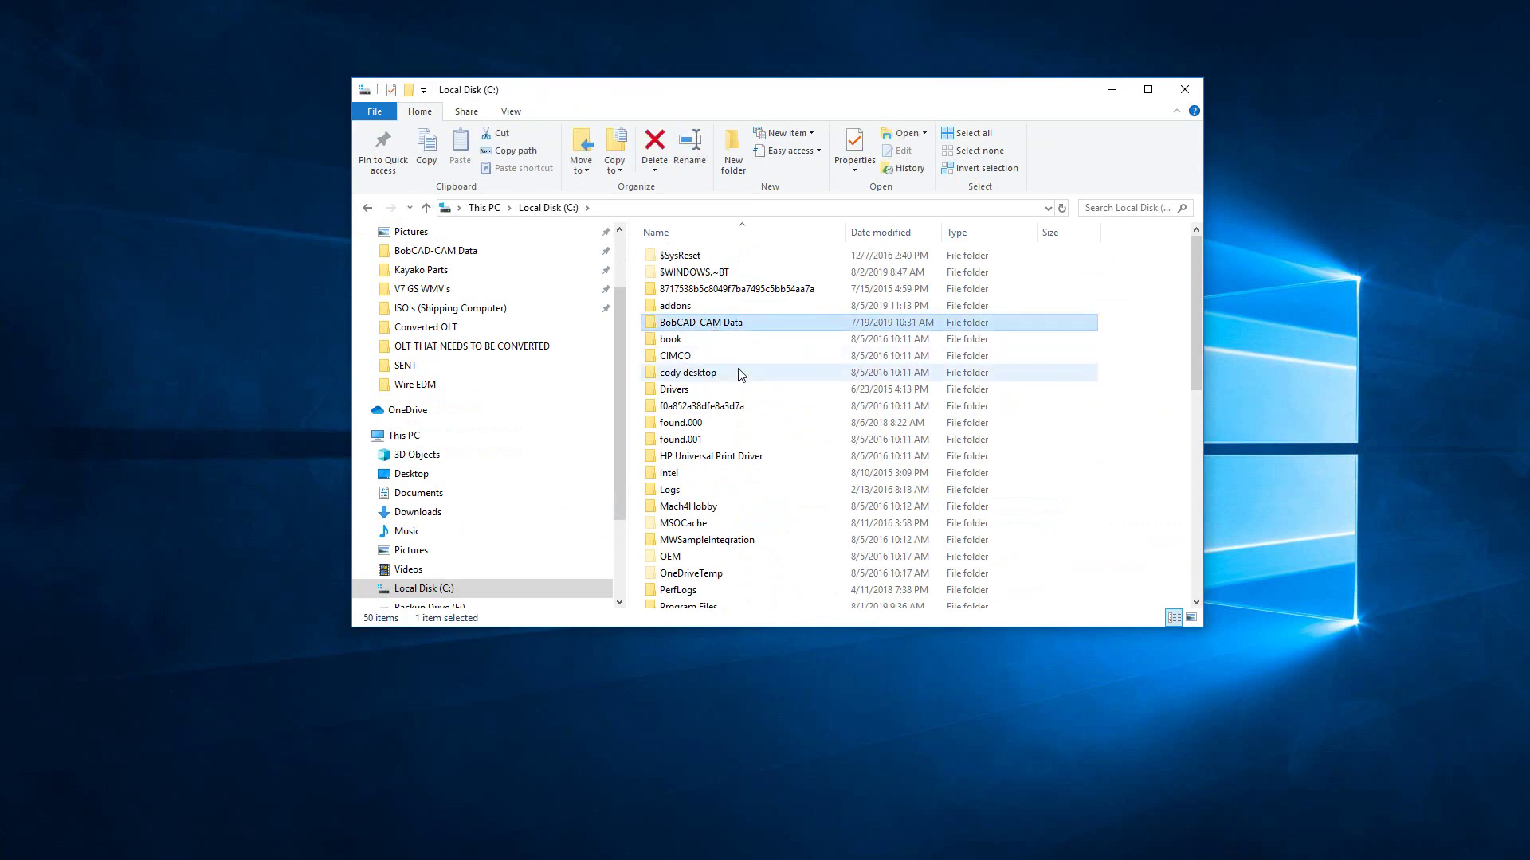
double_click(735, 323)
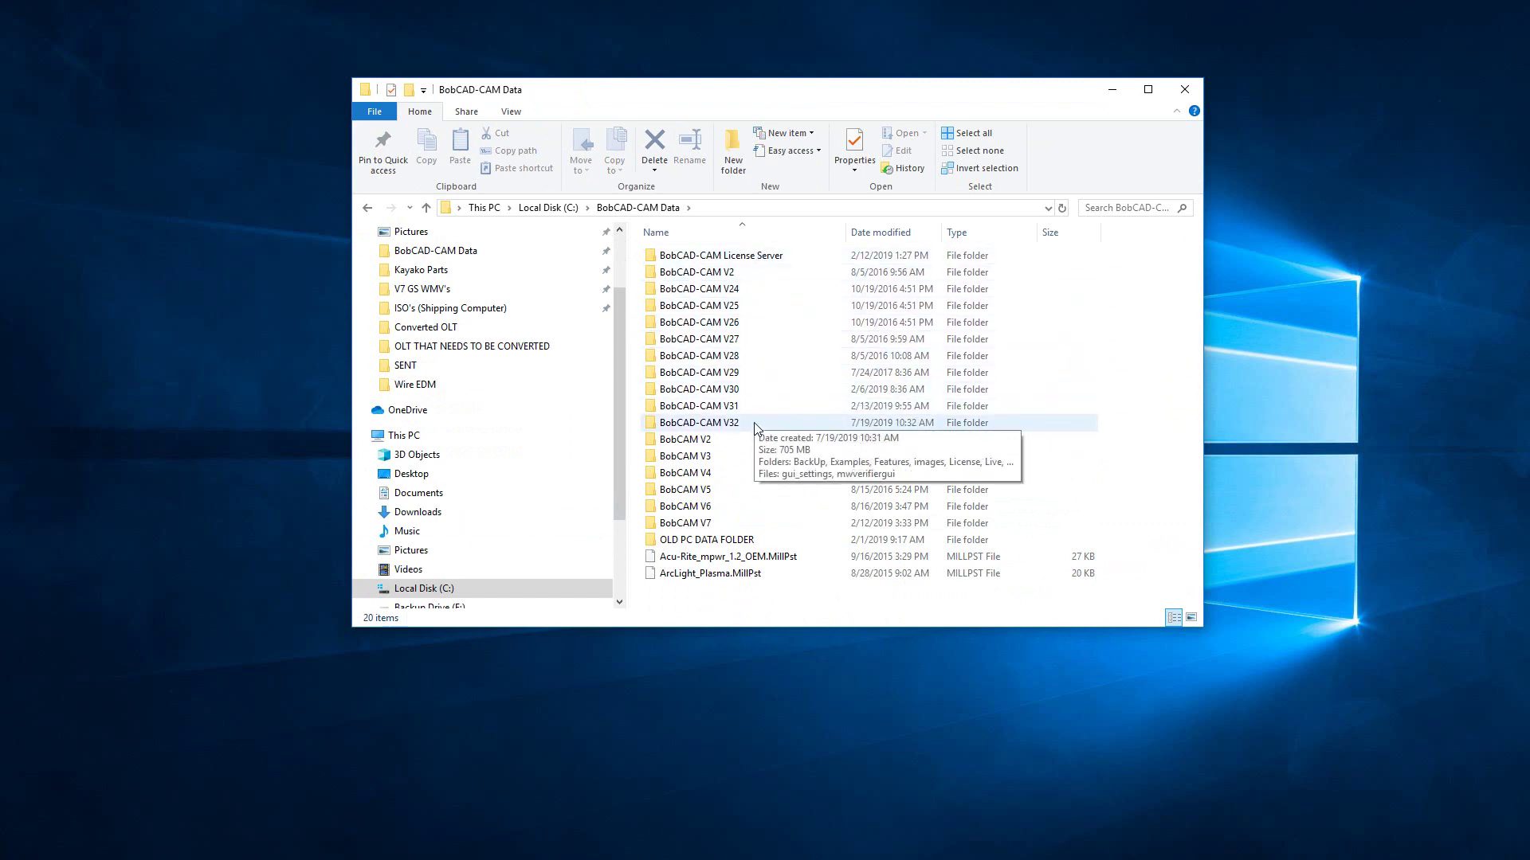
click(775, 407)
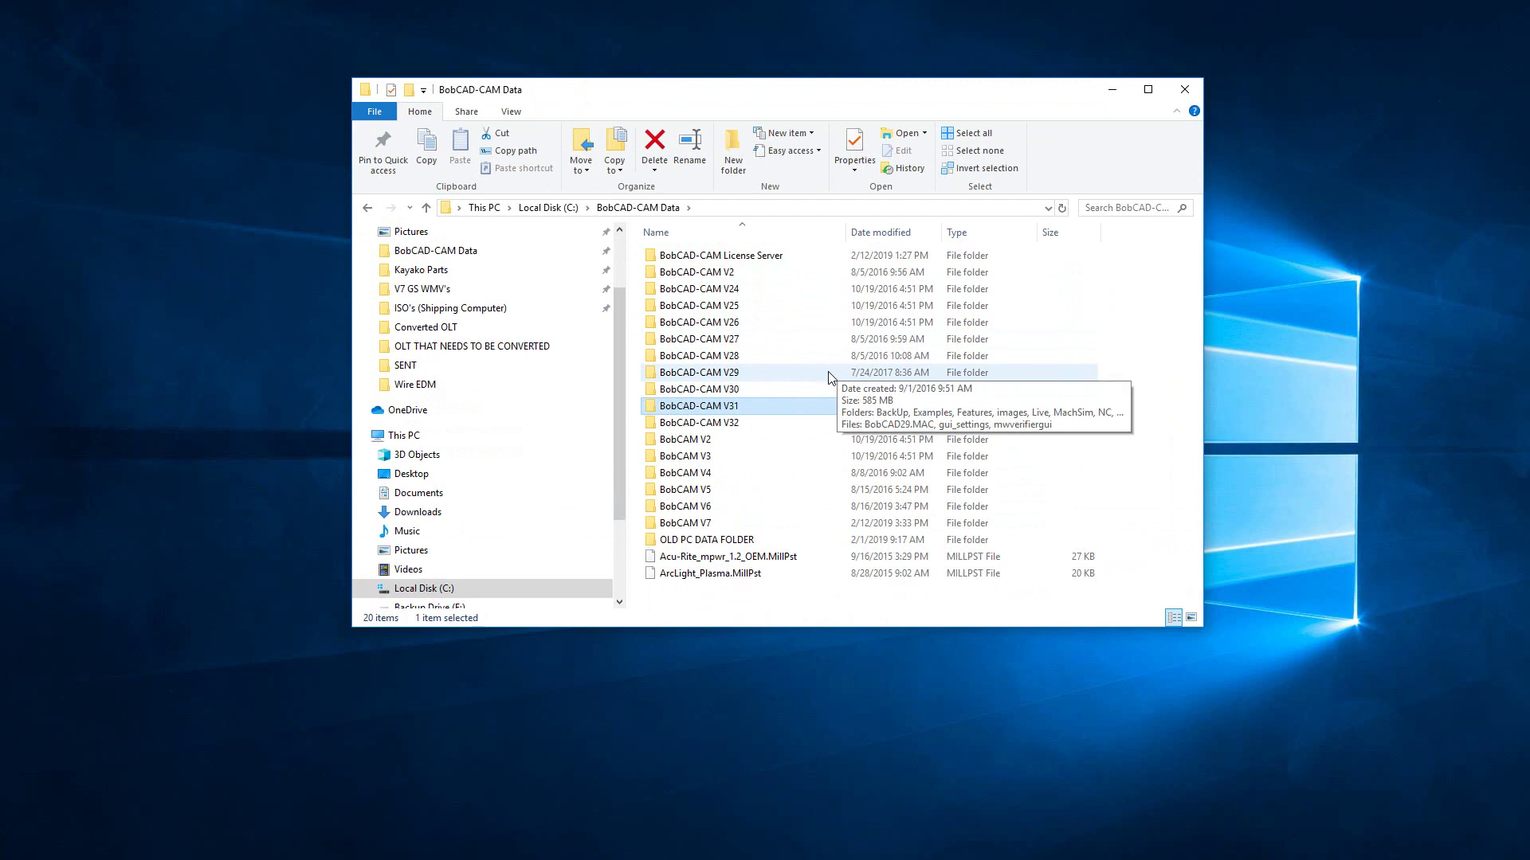
click(729, 424)
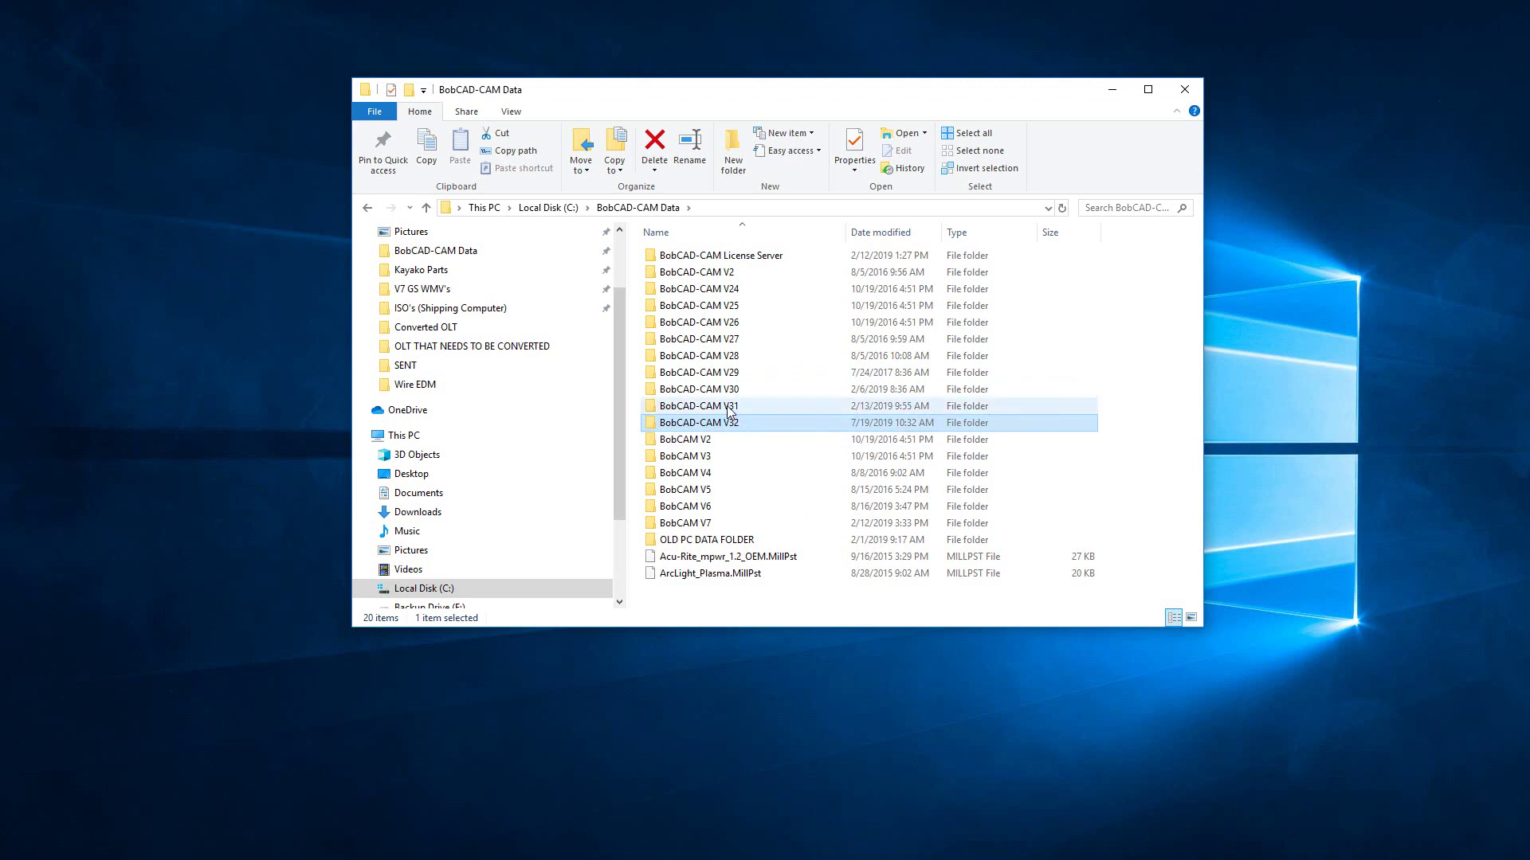
Open BobCAD-CAM V31 and look inside its BackUp folder.
double_click(729, 407)
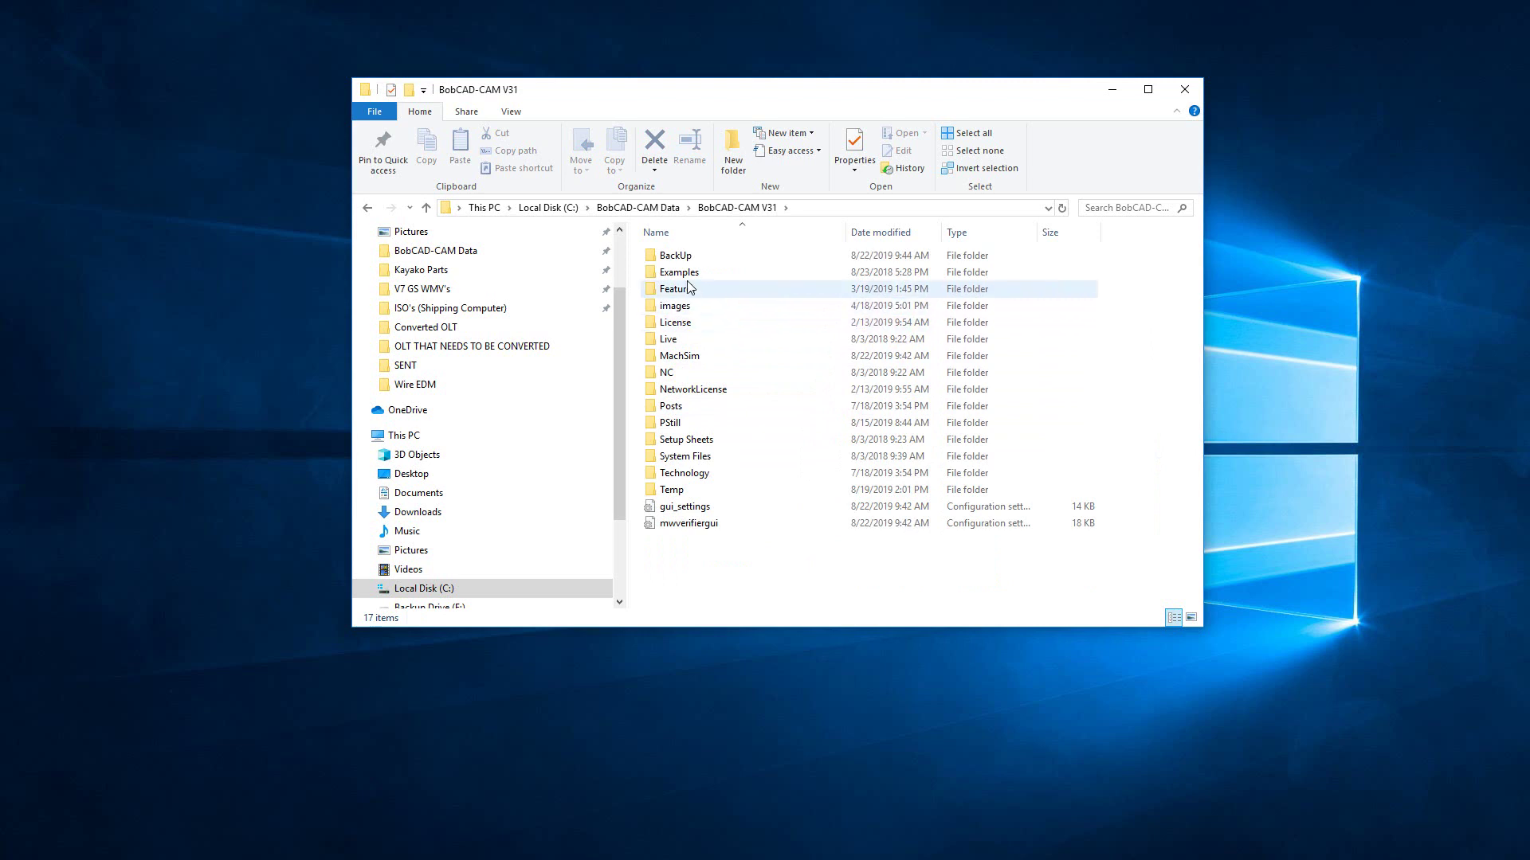
double_click(681, 257)
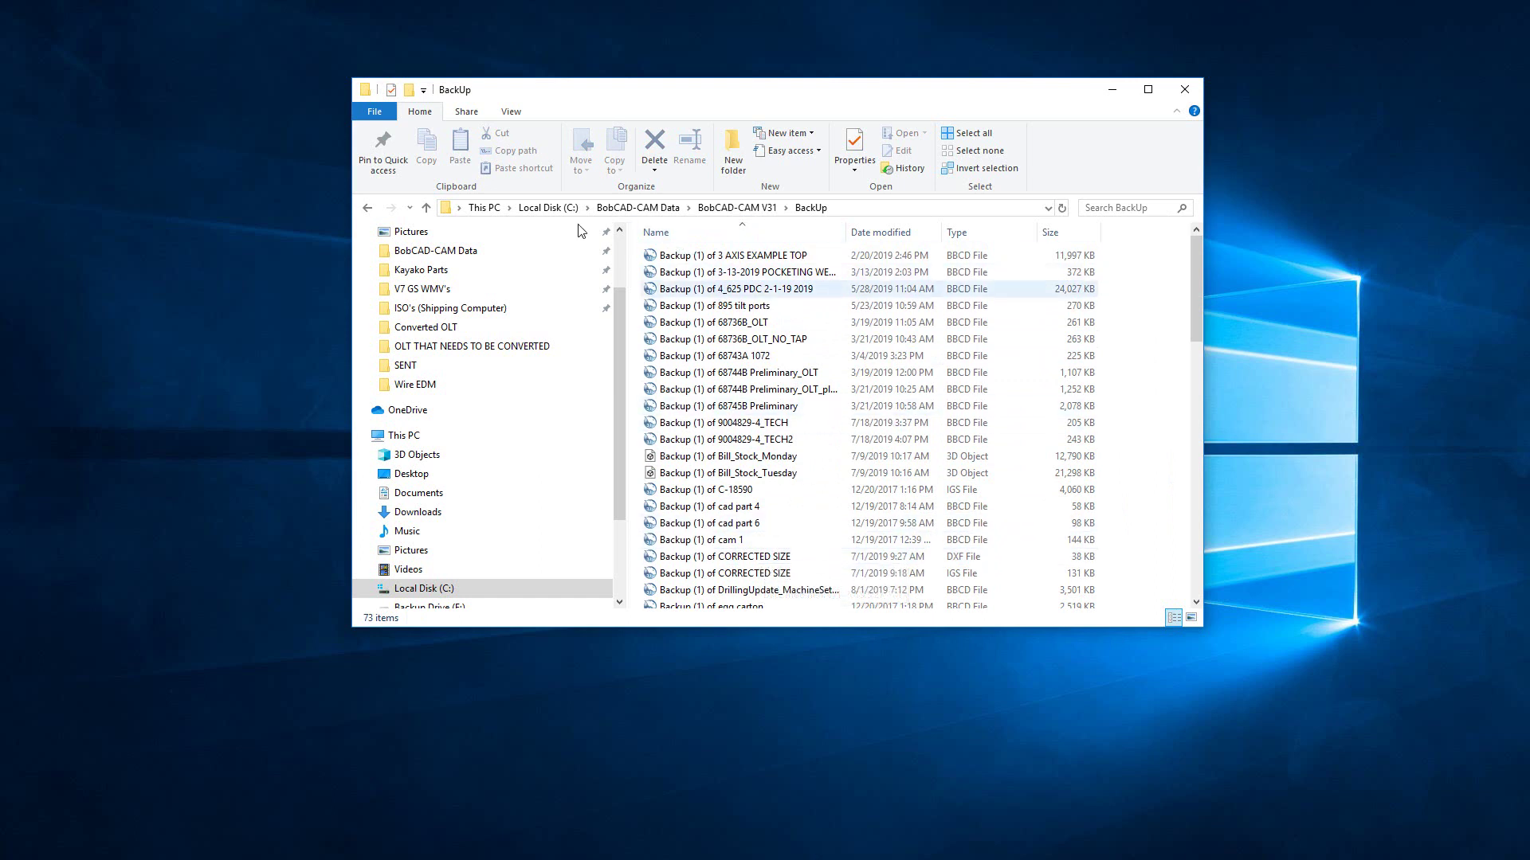
click(367, 208)
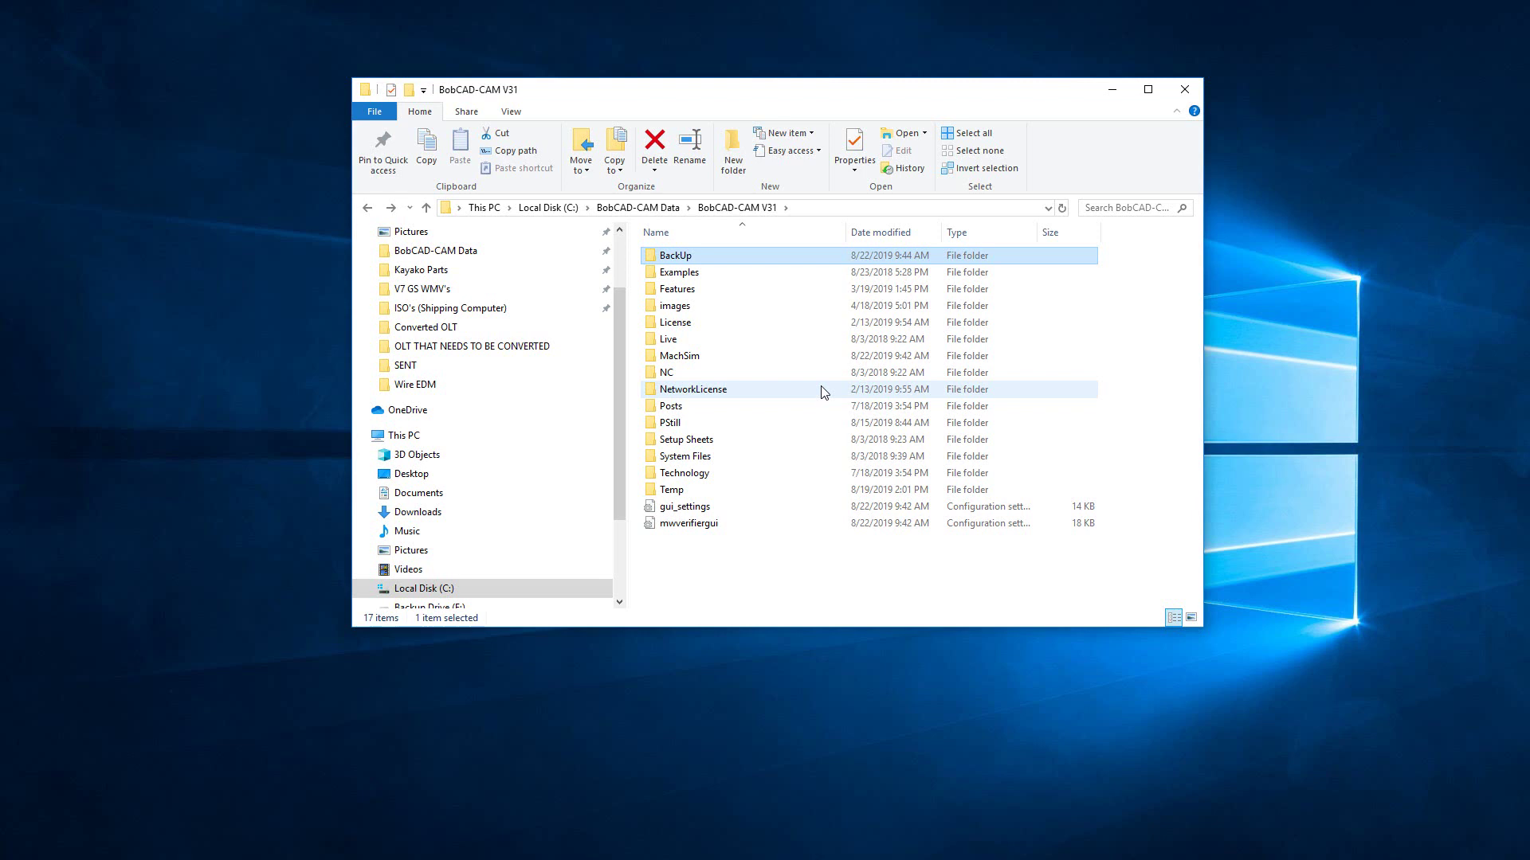
Review the nine files in V31's Features folder, then return to BobCAD-CAM V31.
click(693, 274)
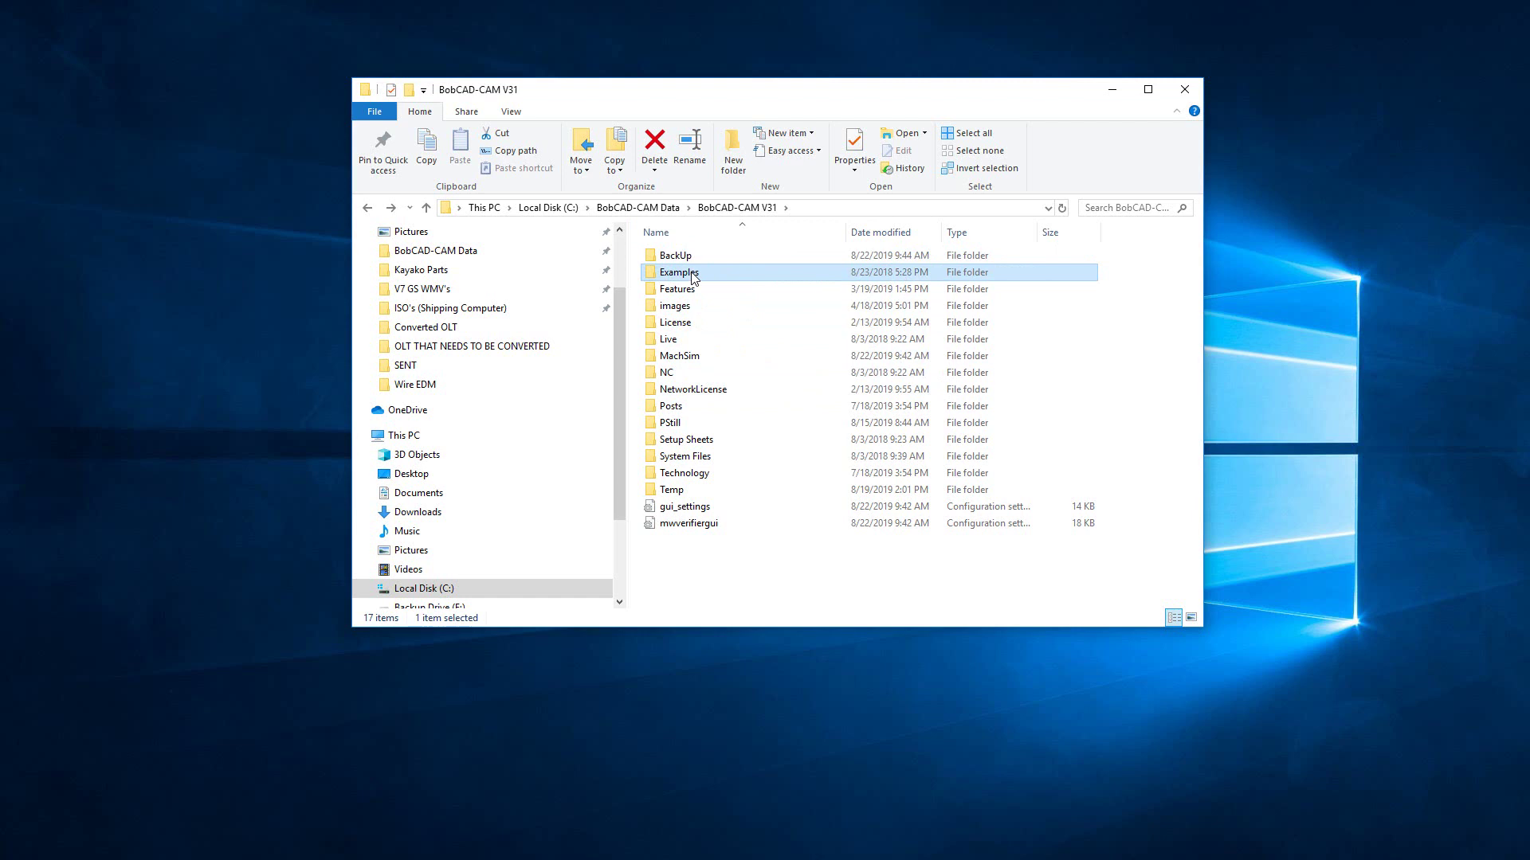
click(692, 291)
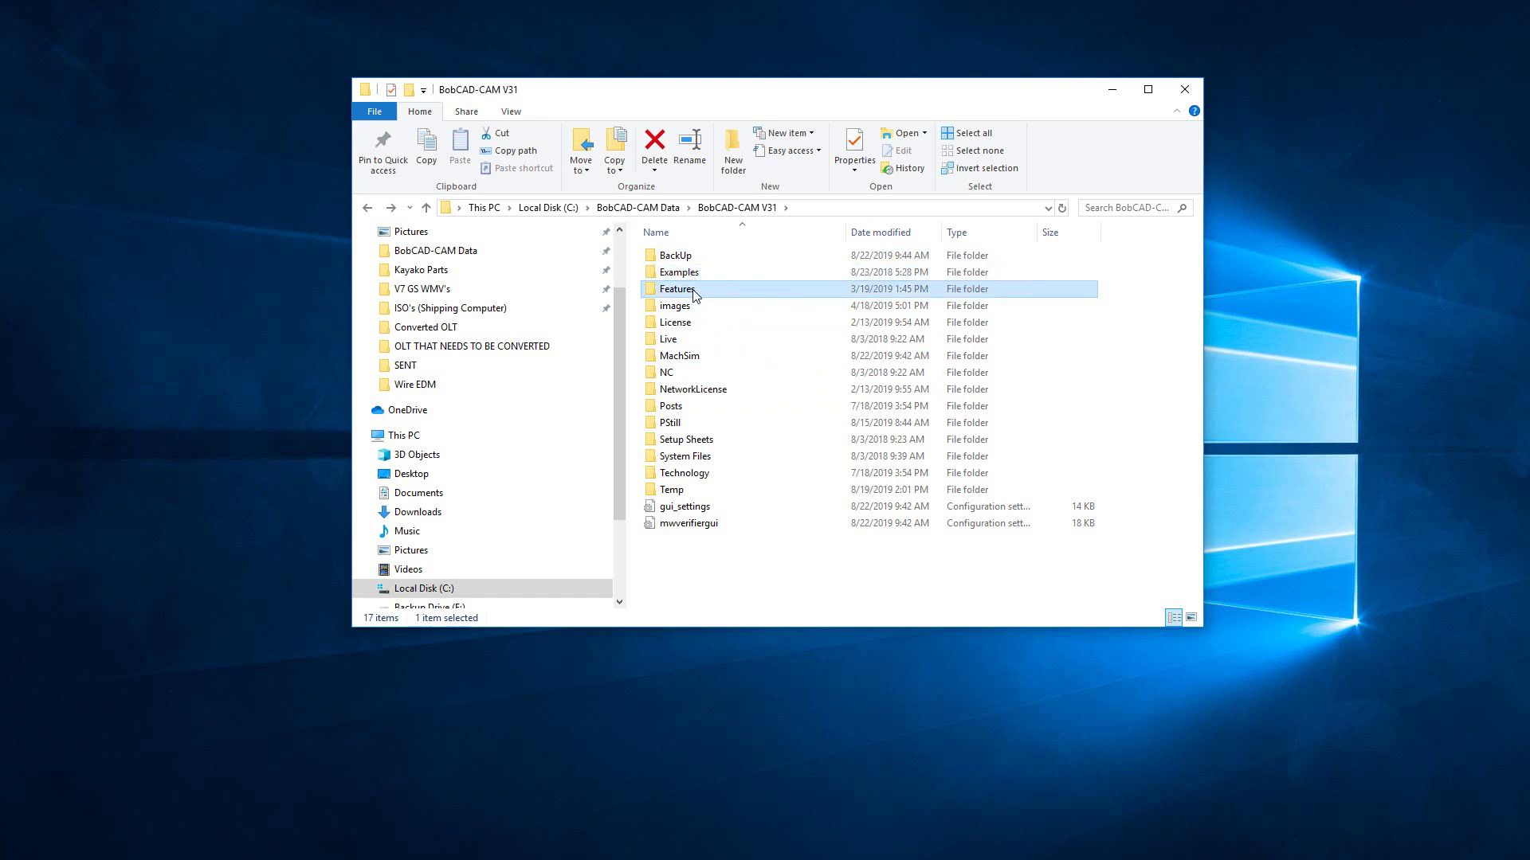
double_click(695, 293)
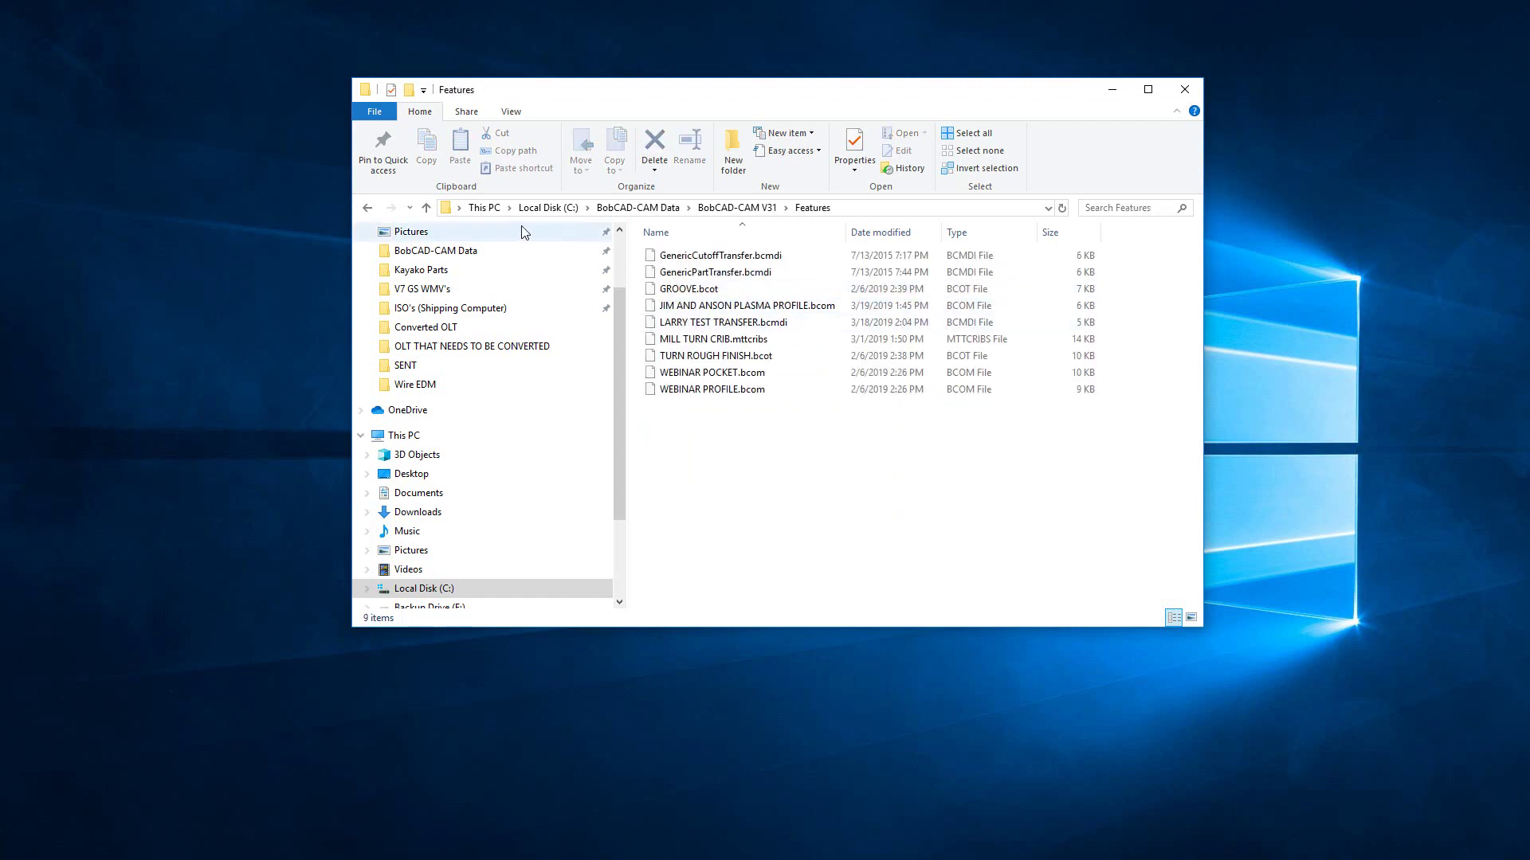
drag(745, 447, 745, 410)
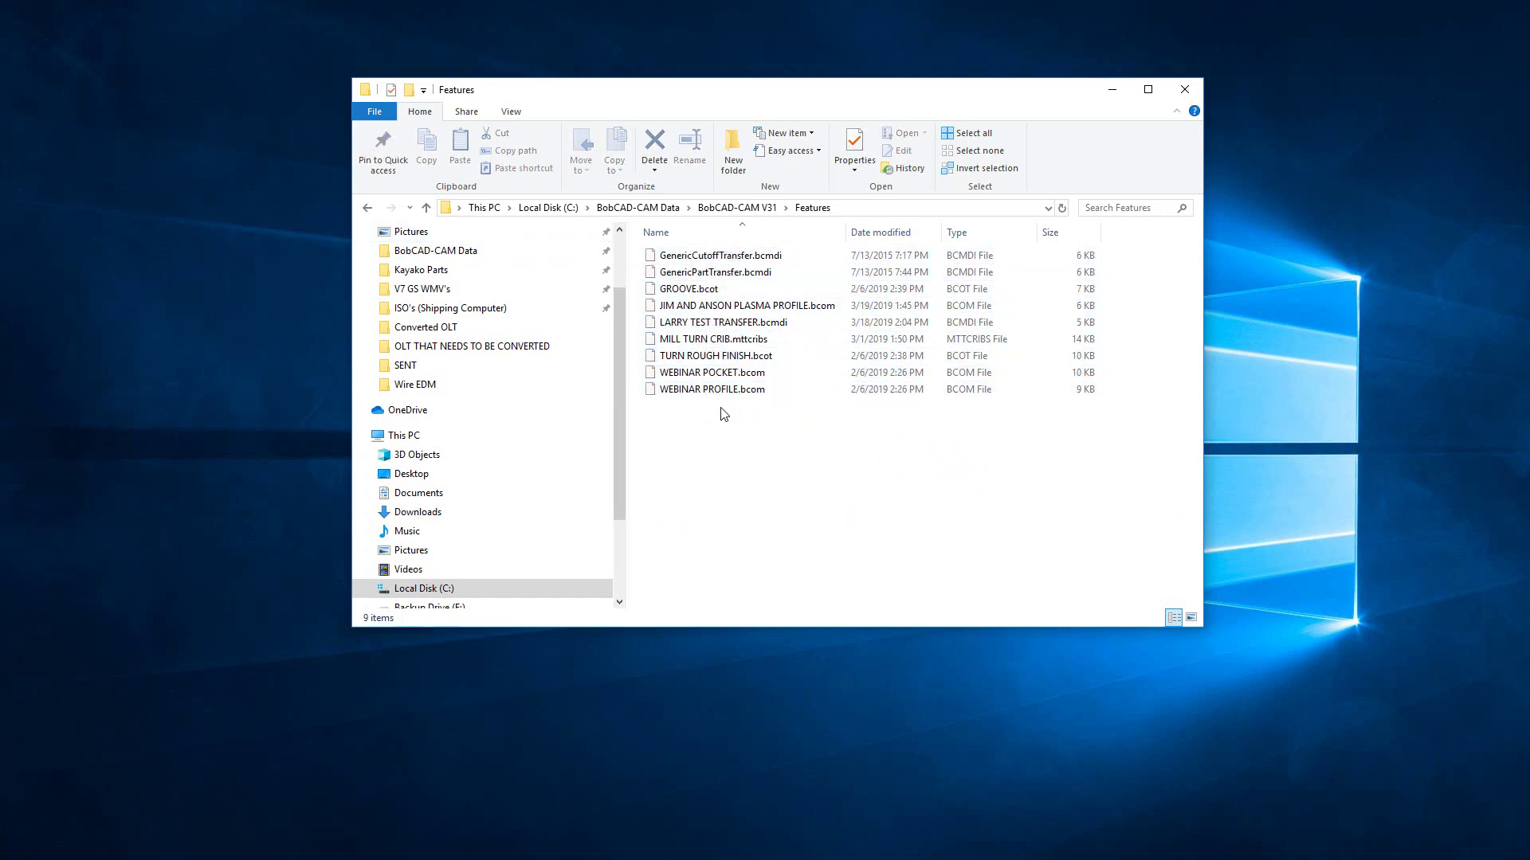
click(367, 209)
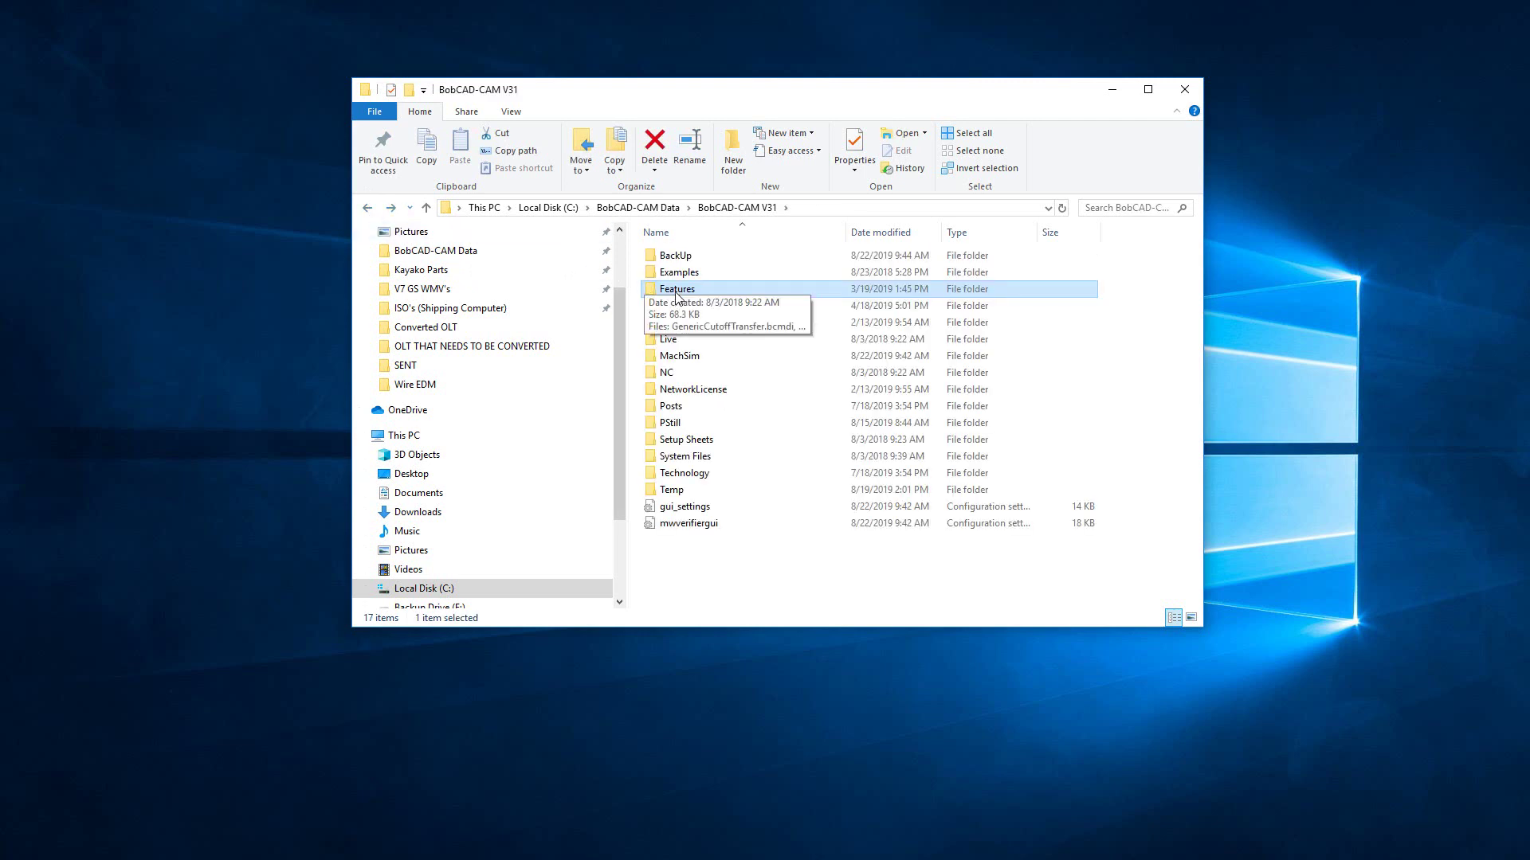
double_click(677, 290)
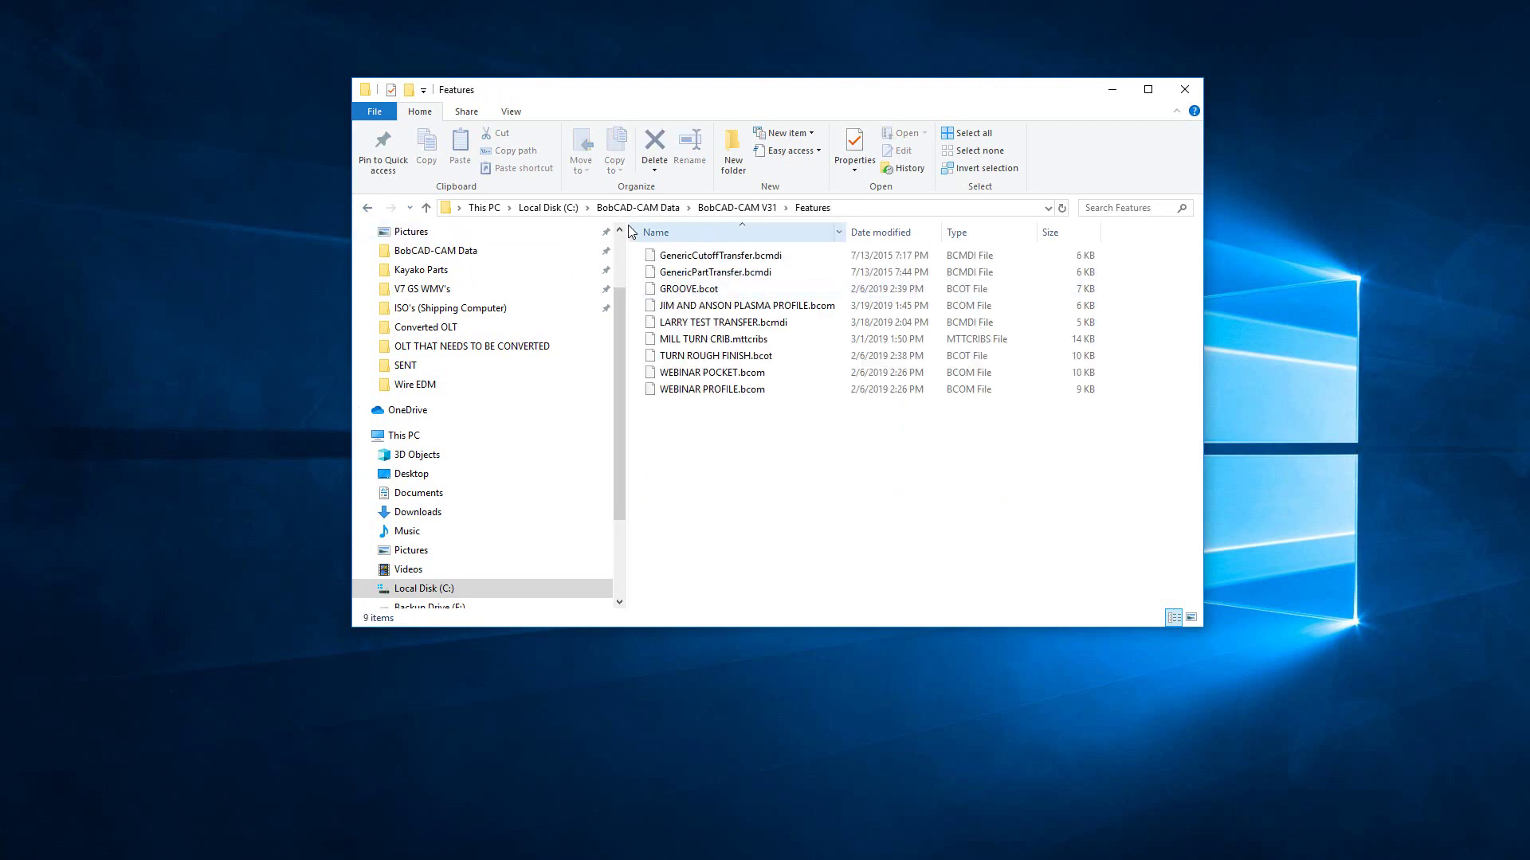
click(367, 209)
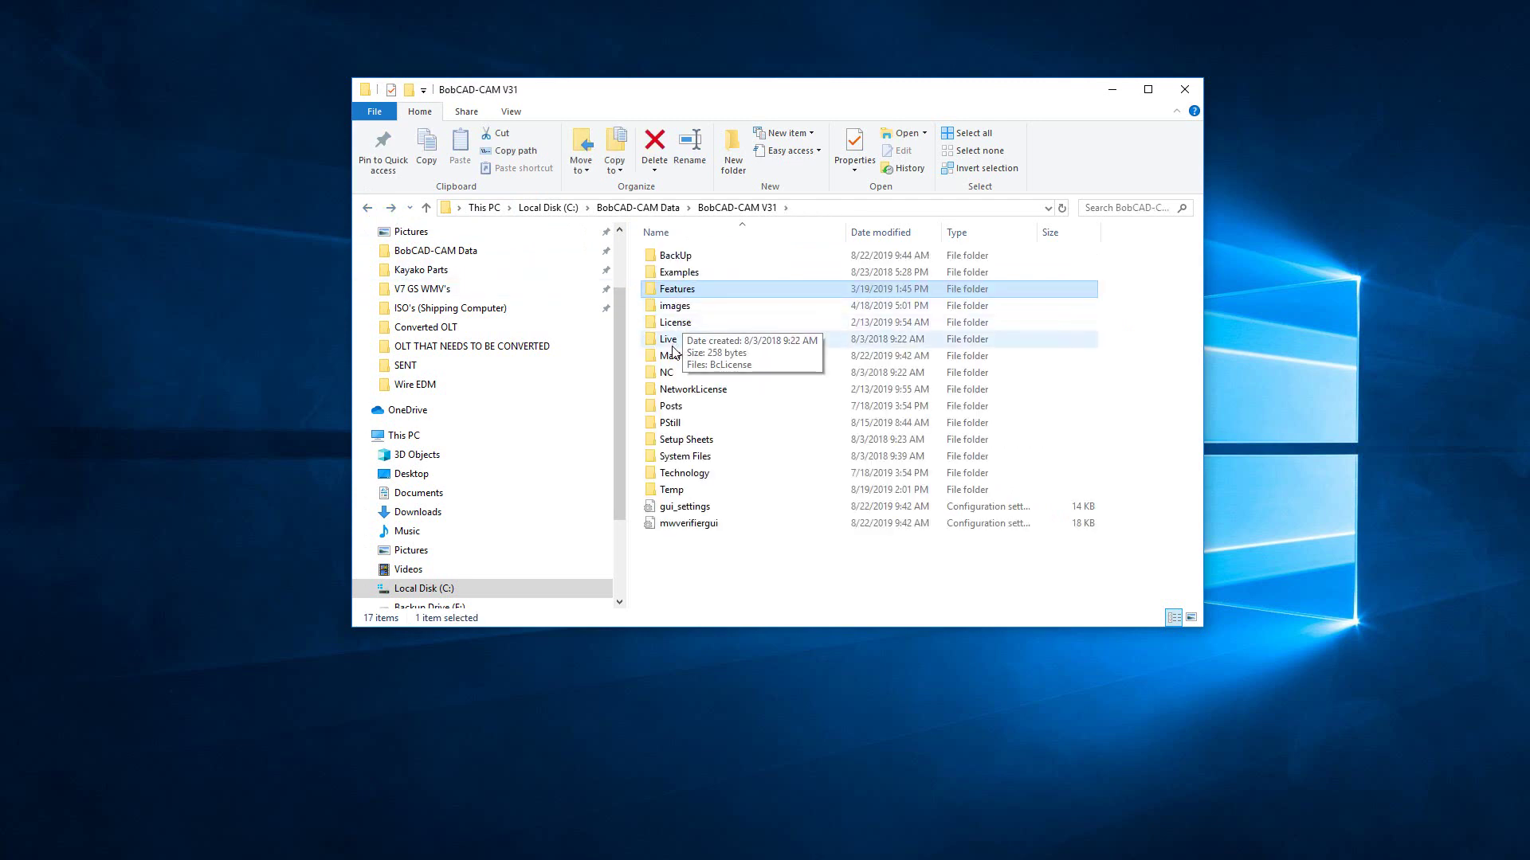
Browse the 16 NC files in V31's NC\Mill folder, then return to BobCAD-CAM V31.
double_click(667, 374)
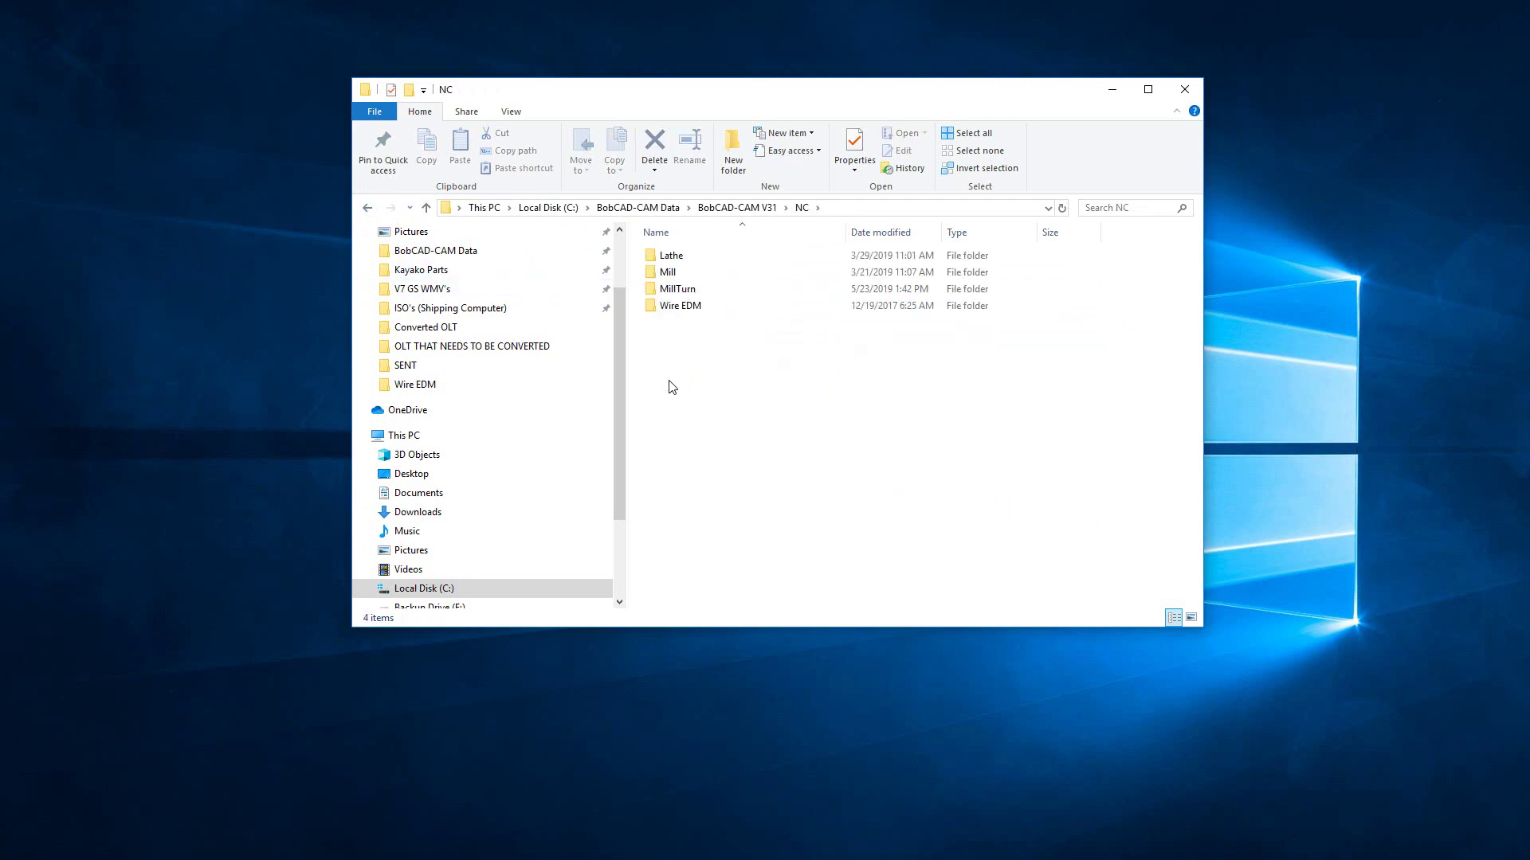
click(670, 275)
double_click(670, 275)
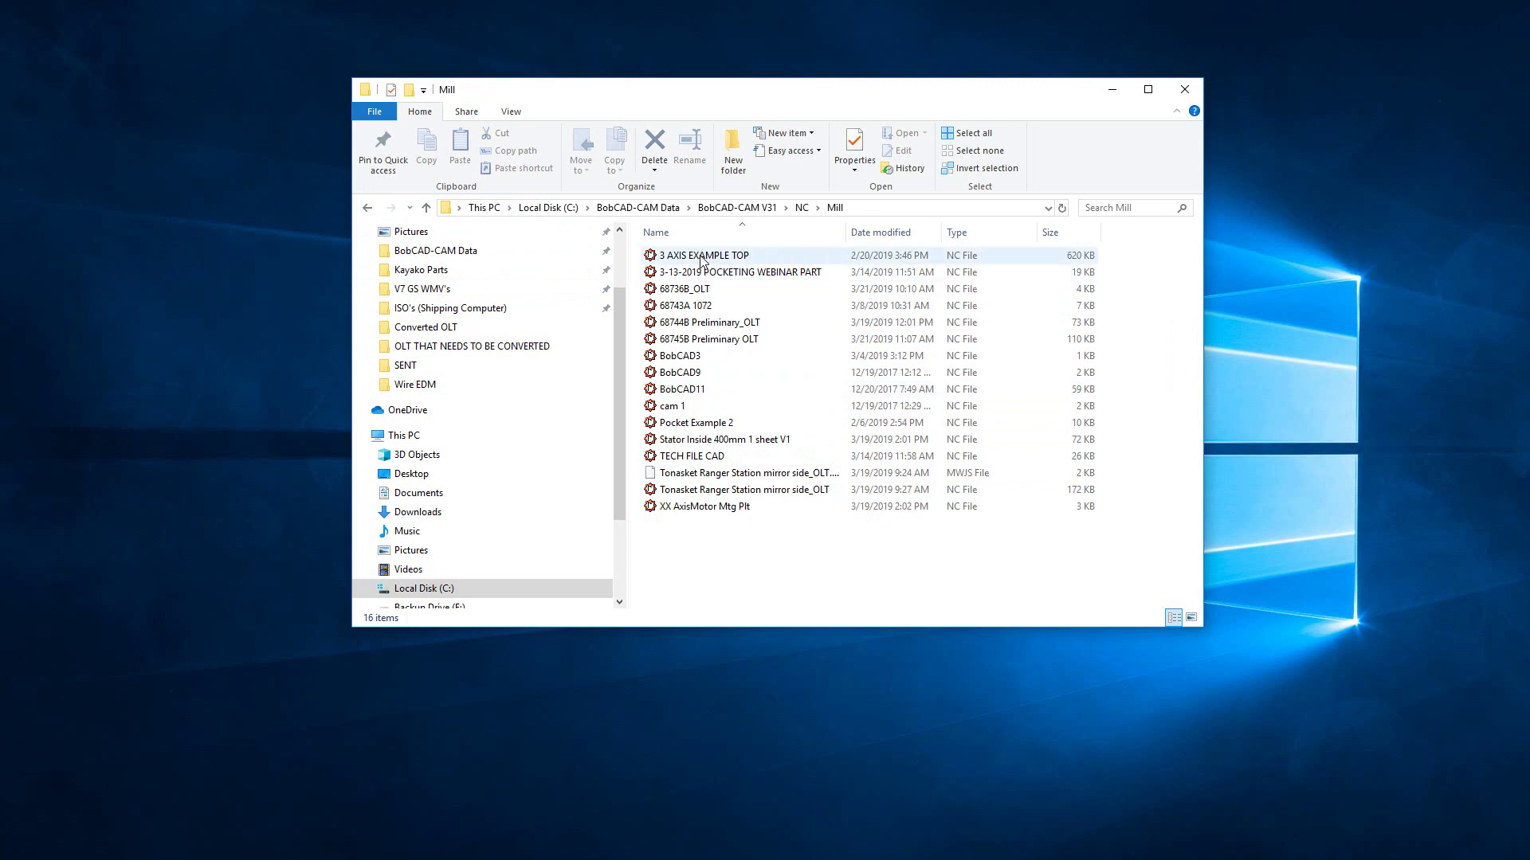
click(369, 209)
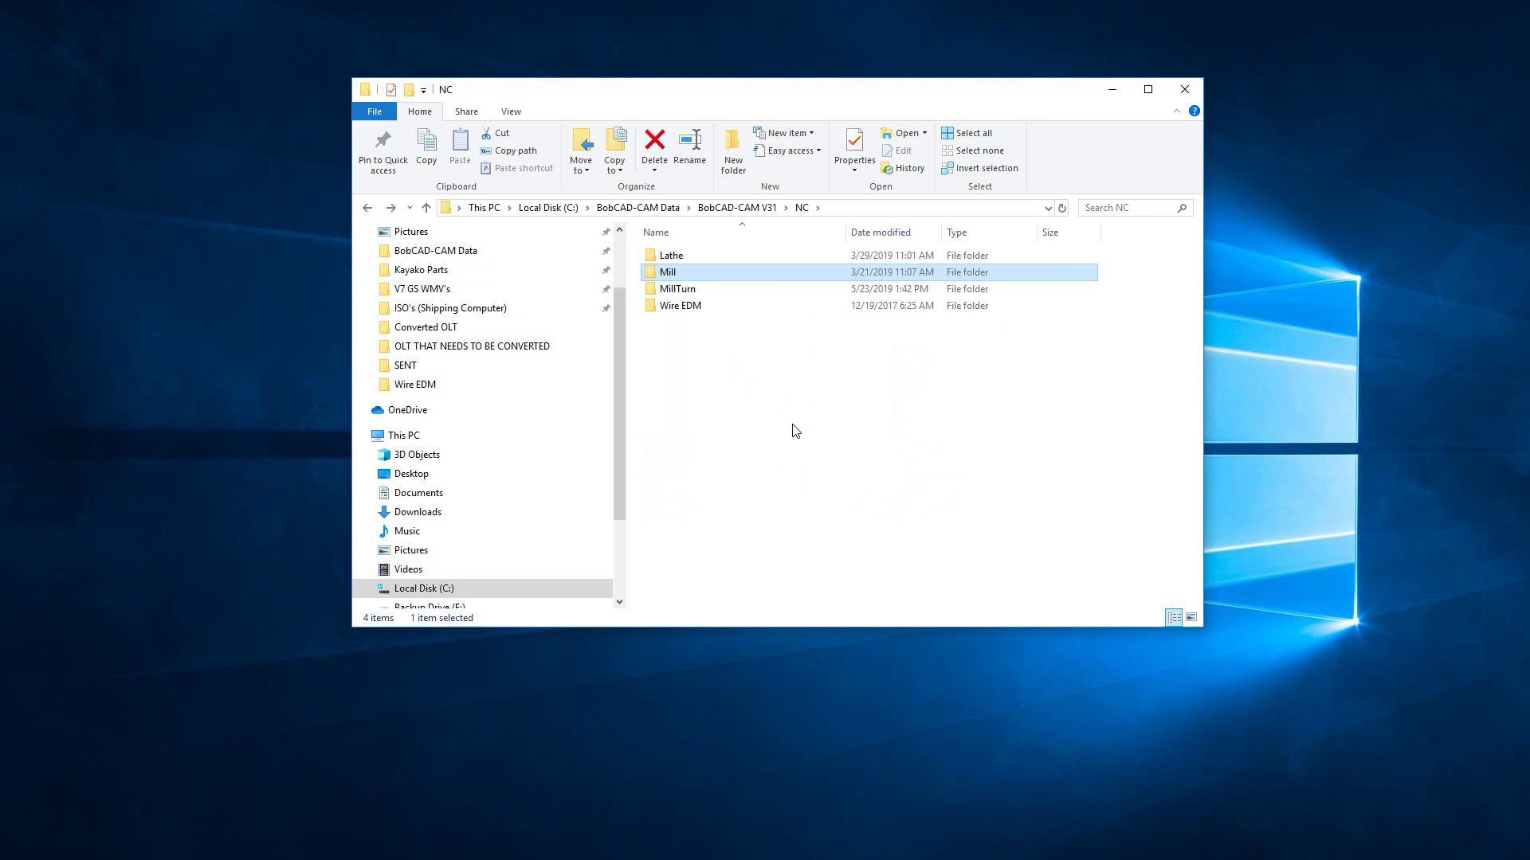
click(367, 209)
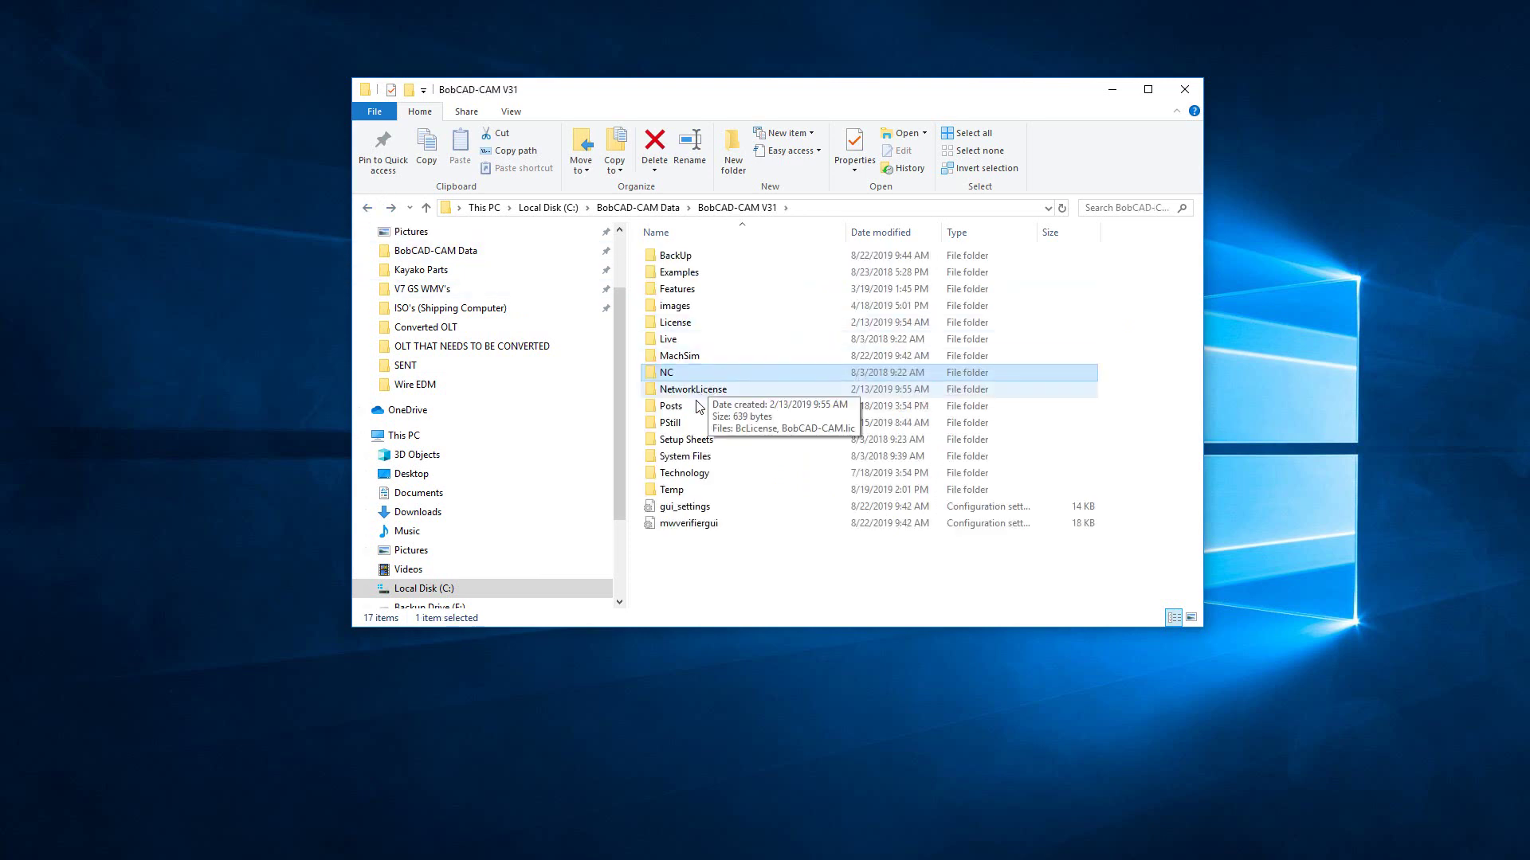
Copy BC_3x_Mill.BCPst from the V31 Posts\Mill folder.
double_click(694, 410)
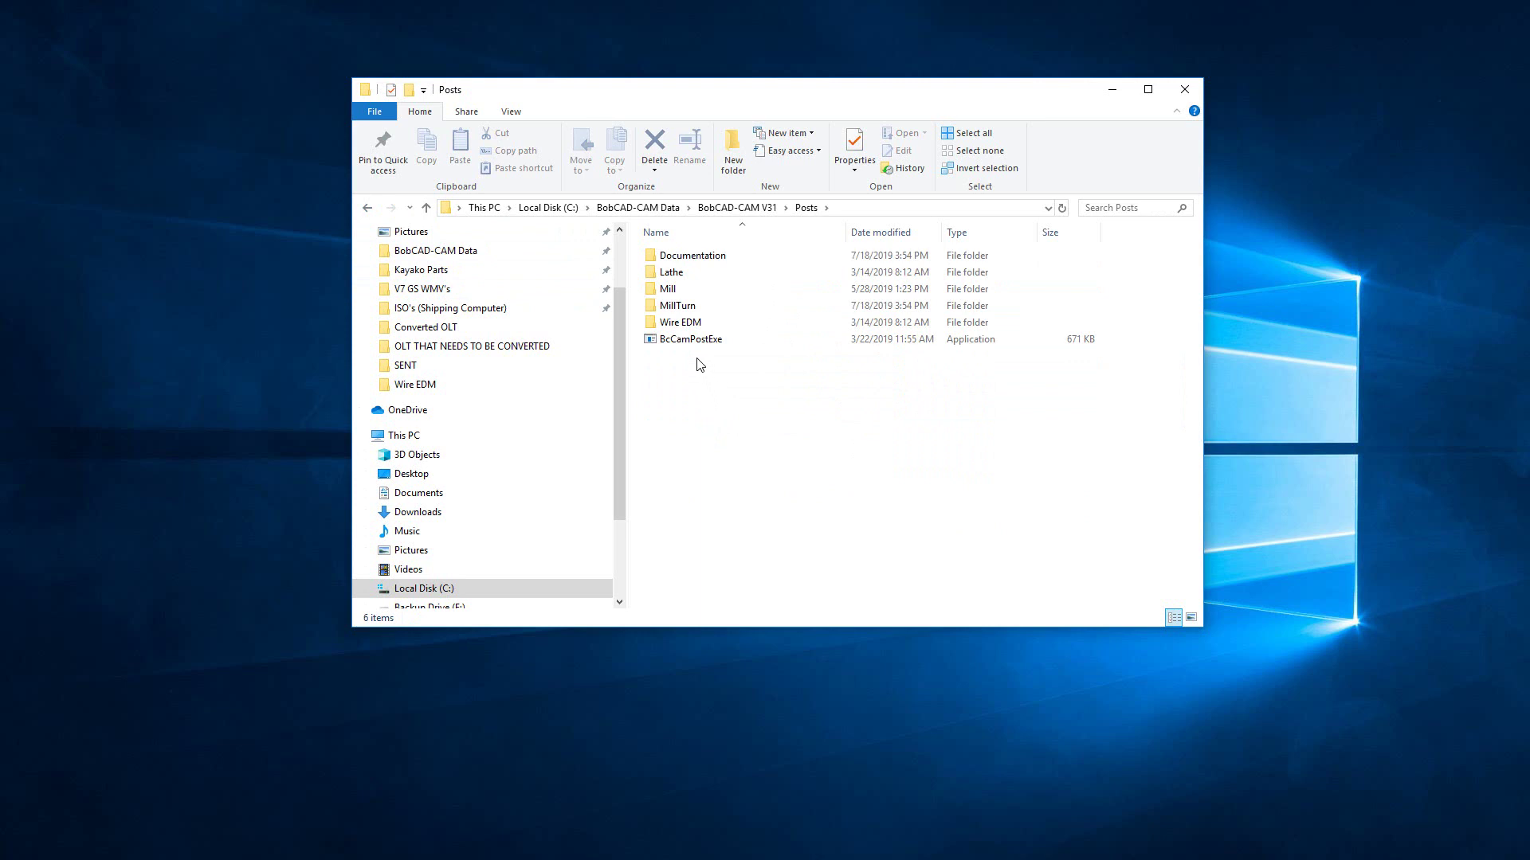
double_click(686, 291)
scroll(690, 504, down, 1)
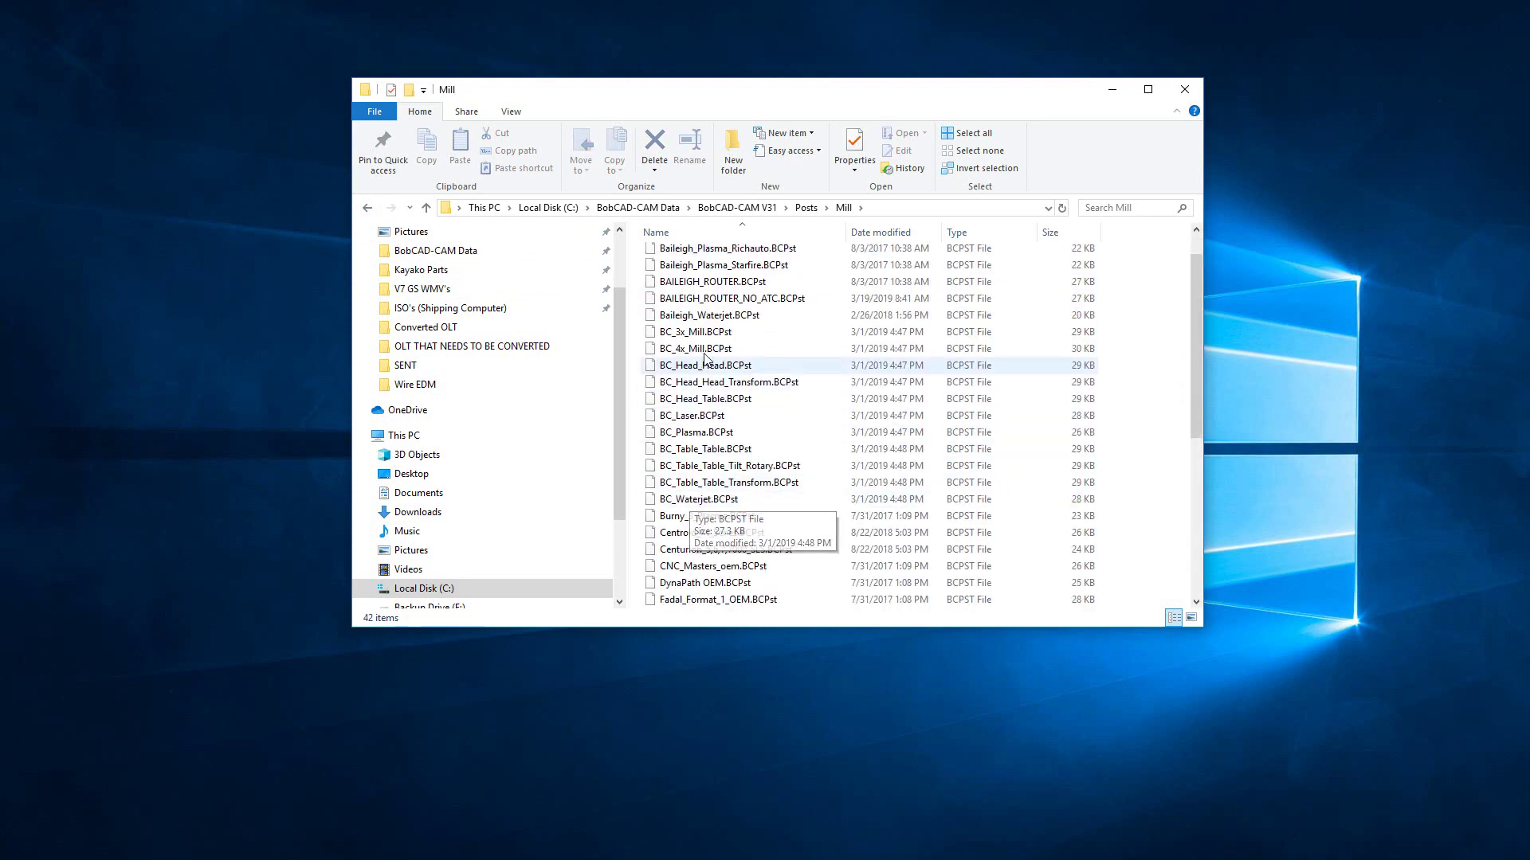
click(692, 333)
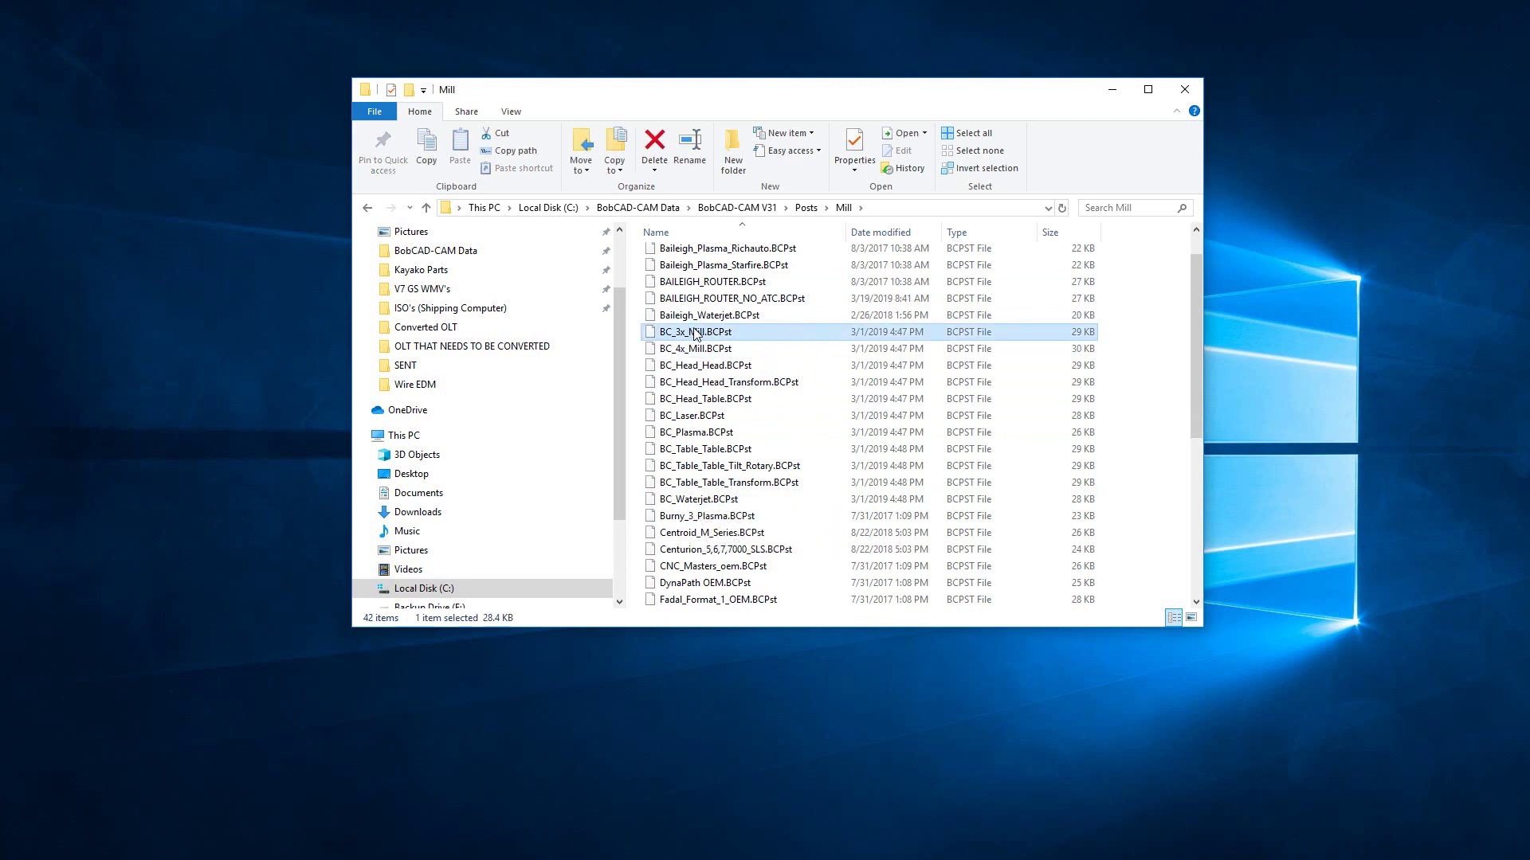
right_click(694, 334)
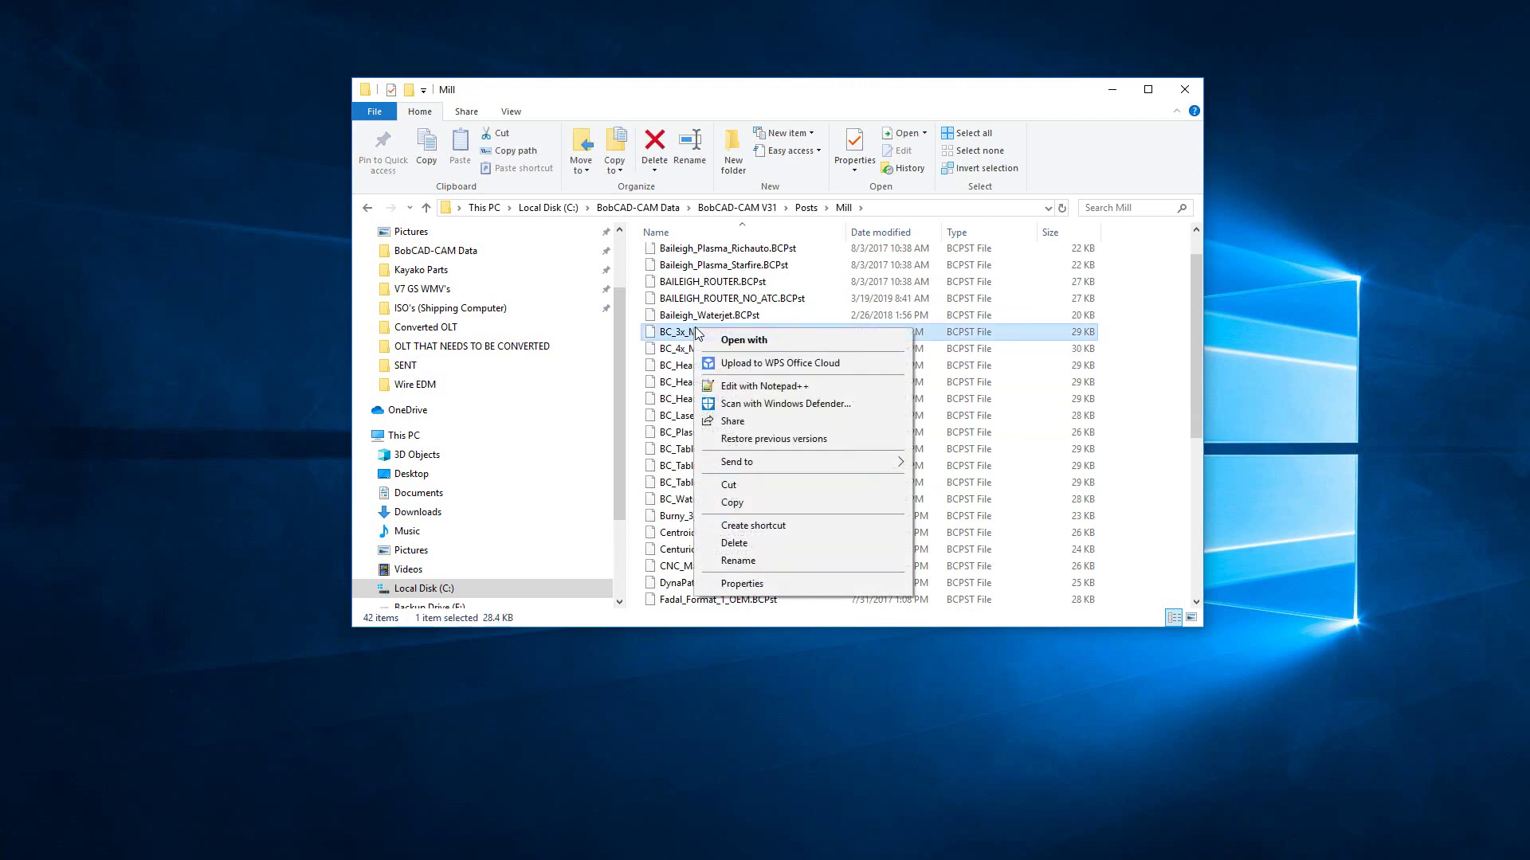
click(744, 500)
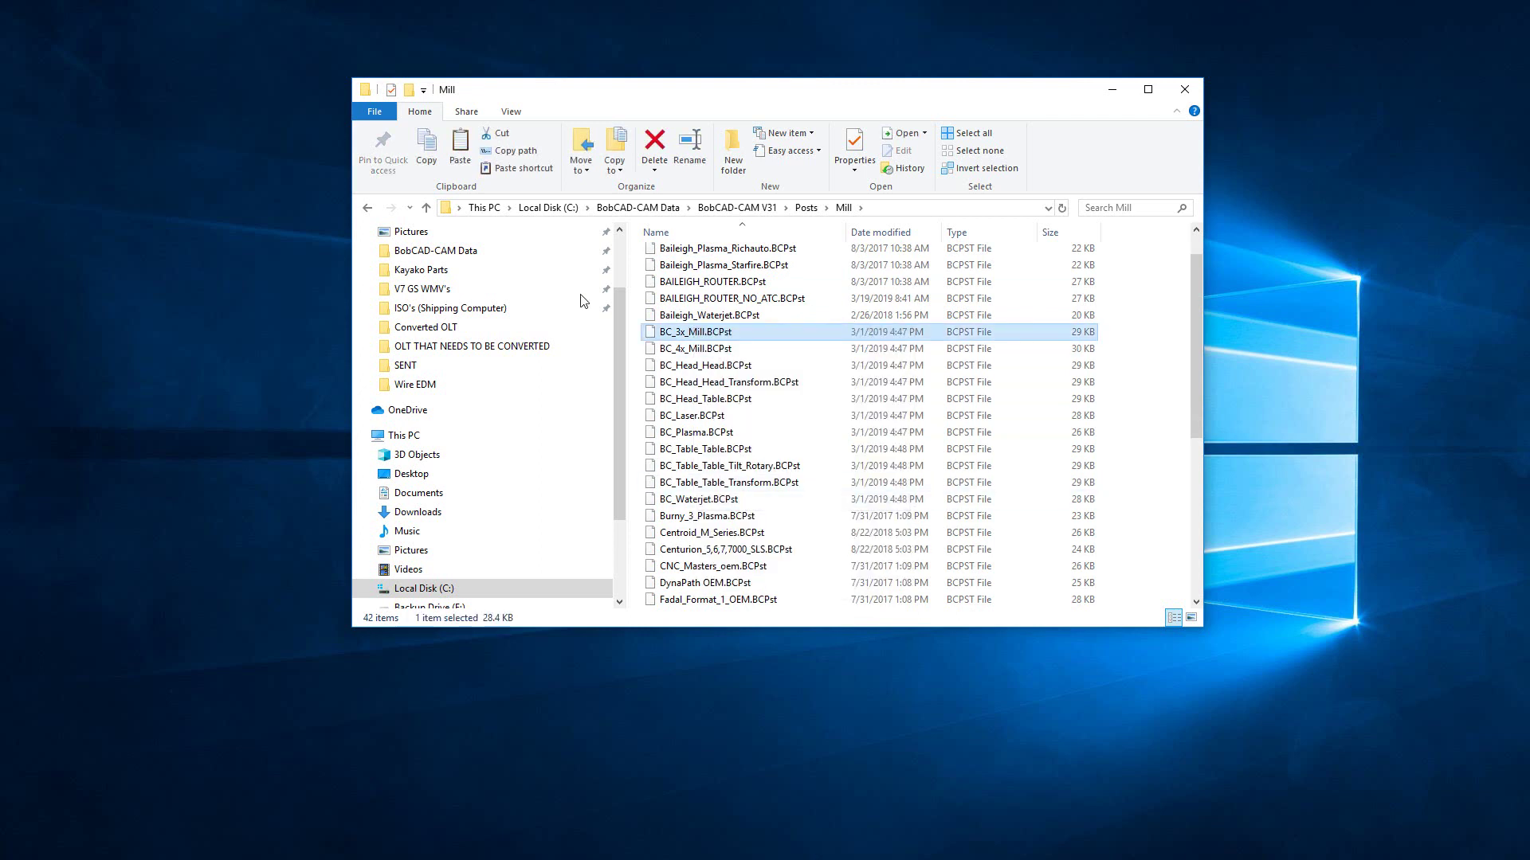
Paste BC_3x_Mill.BCPst into V32 Posts\Mill, overwriting the existing file.
click(626, 208)
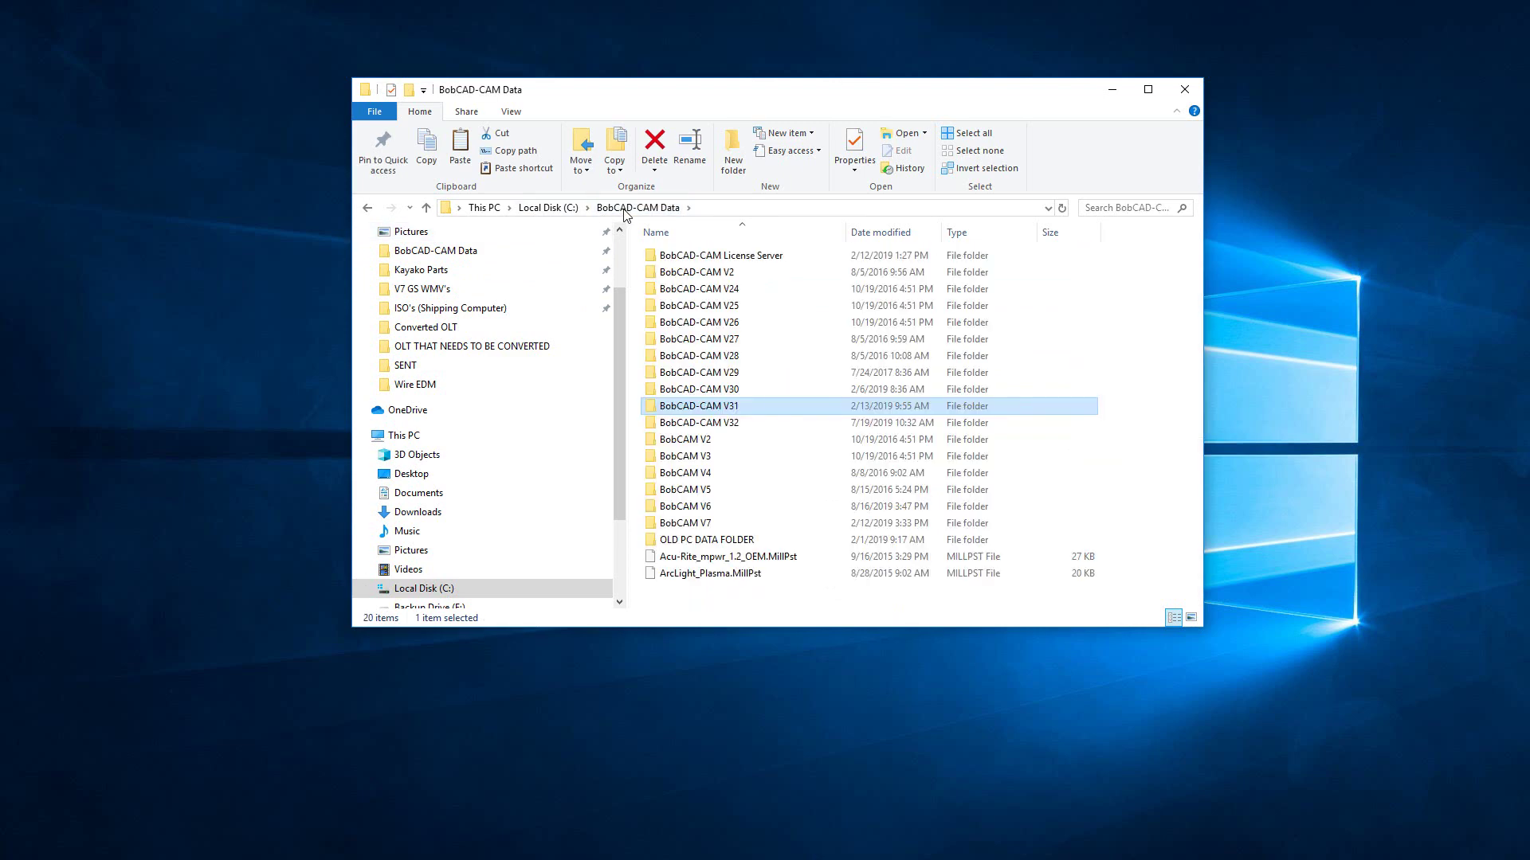
double_click(717, 422)
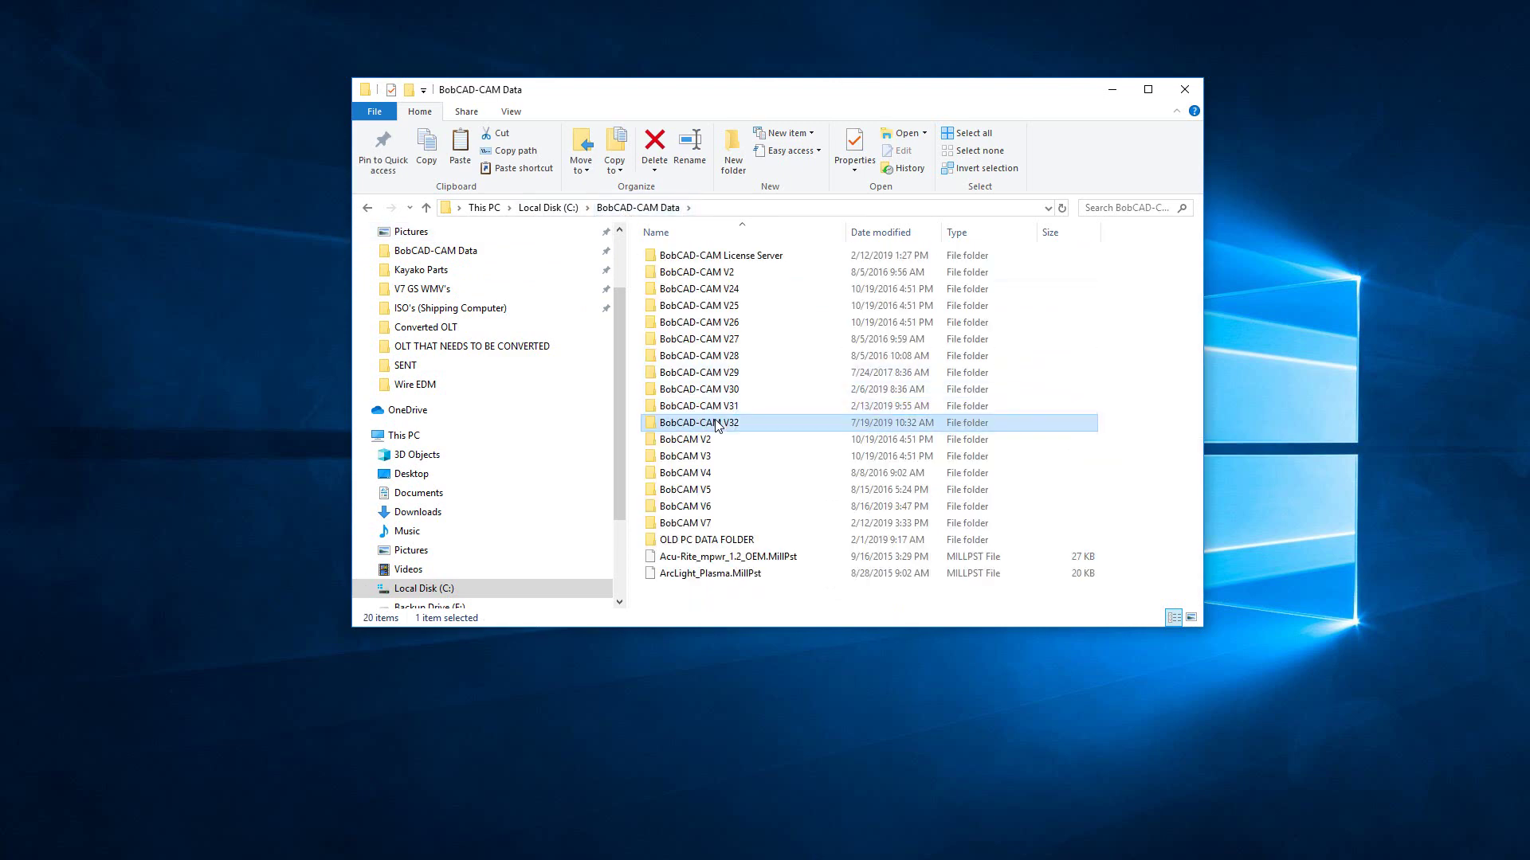
double_click(716, 424)
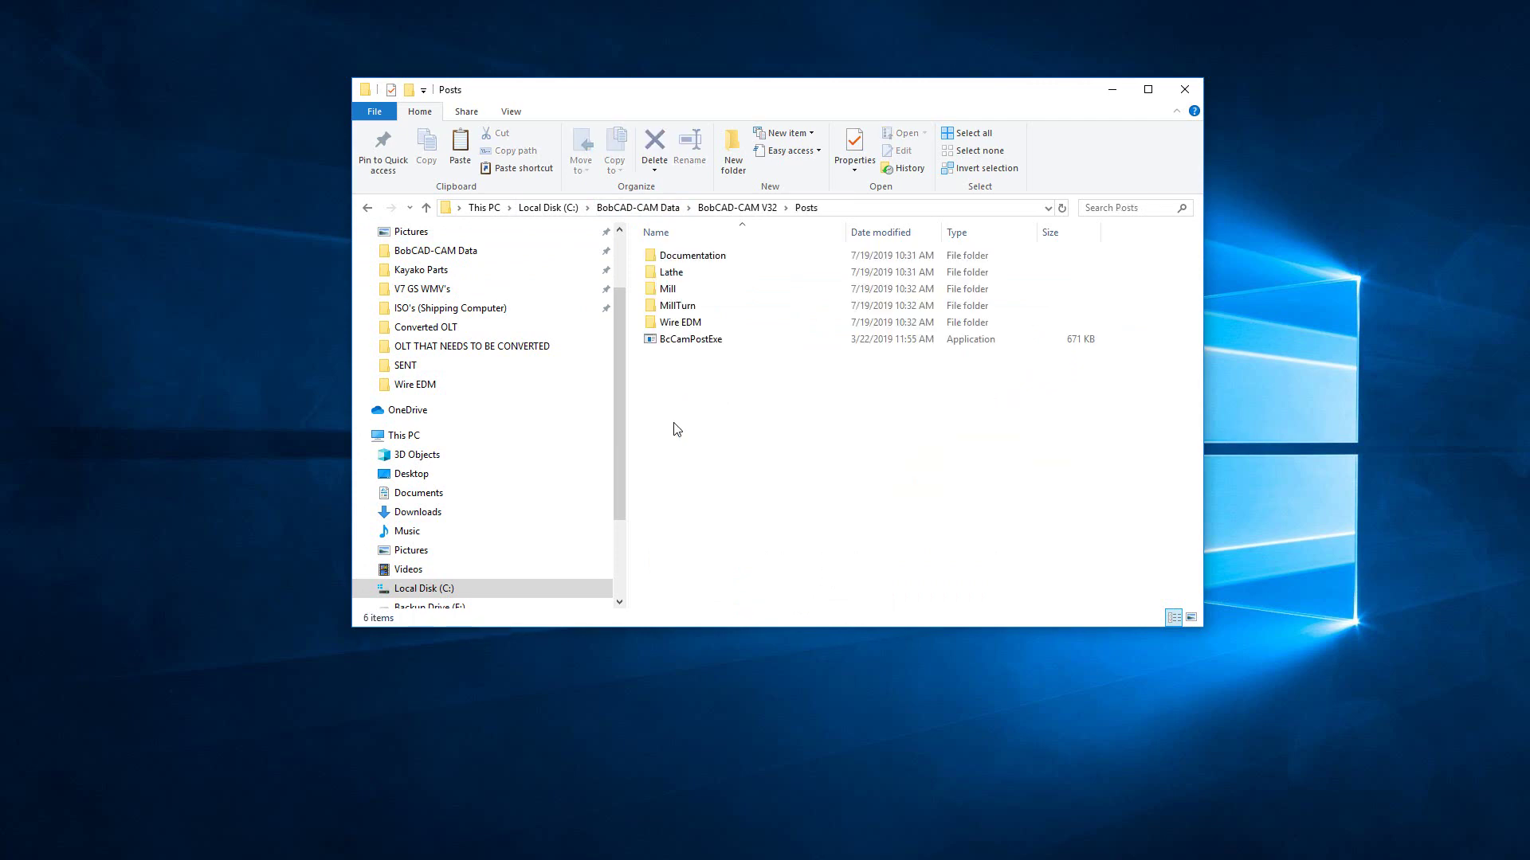
double_click(667, 288)
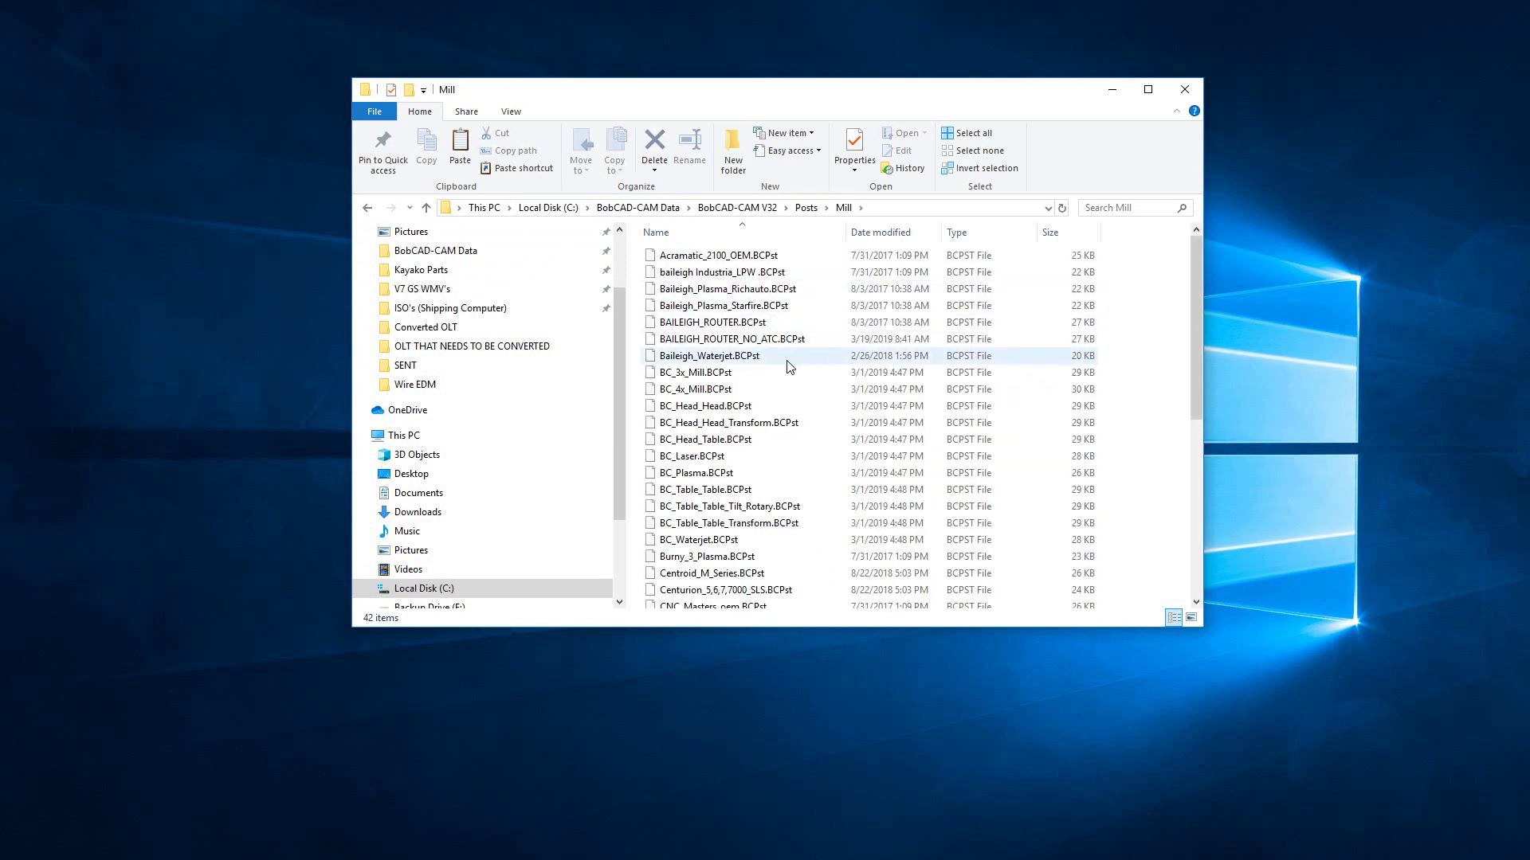
right_click(789, 365)
click(833, 472)
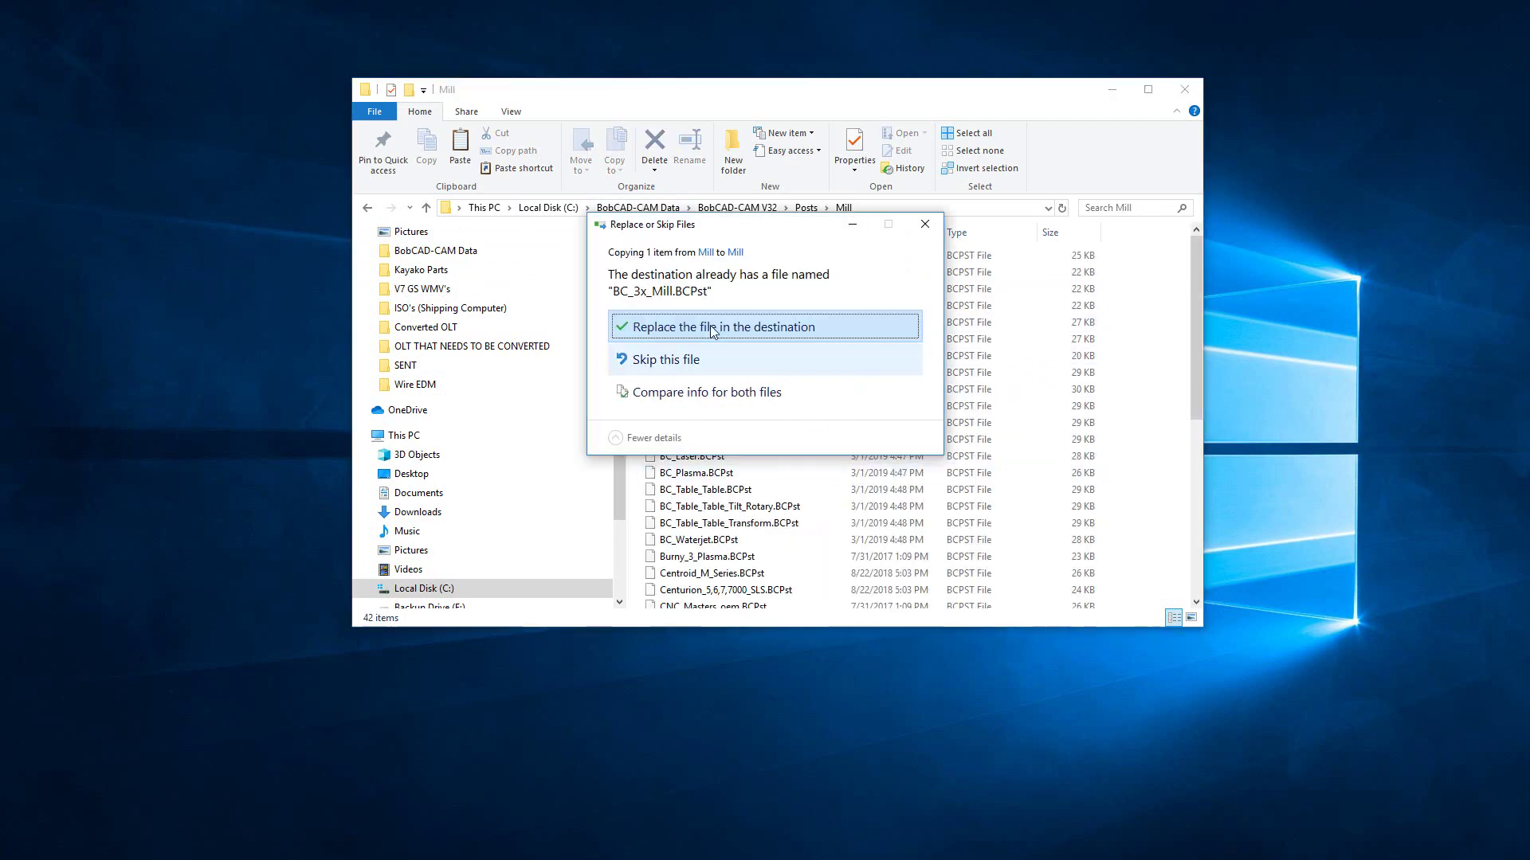
click(721, 328)
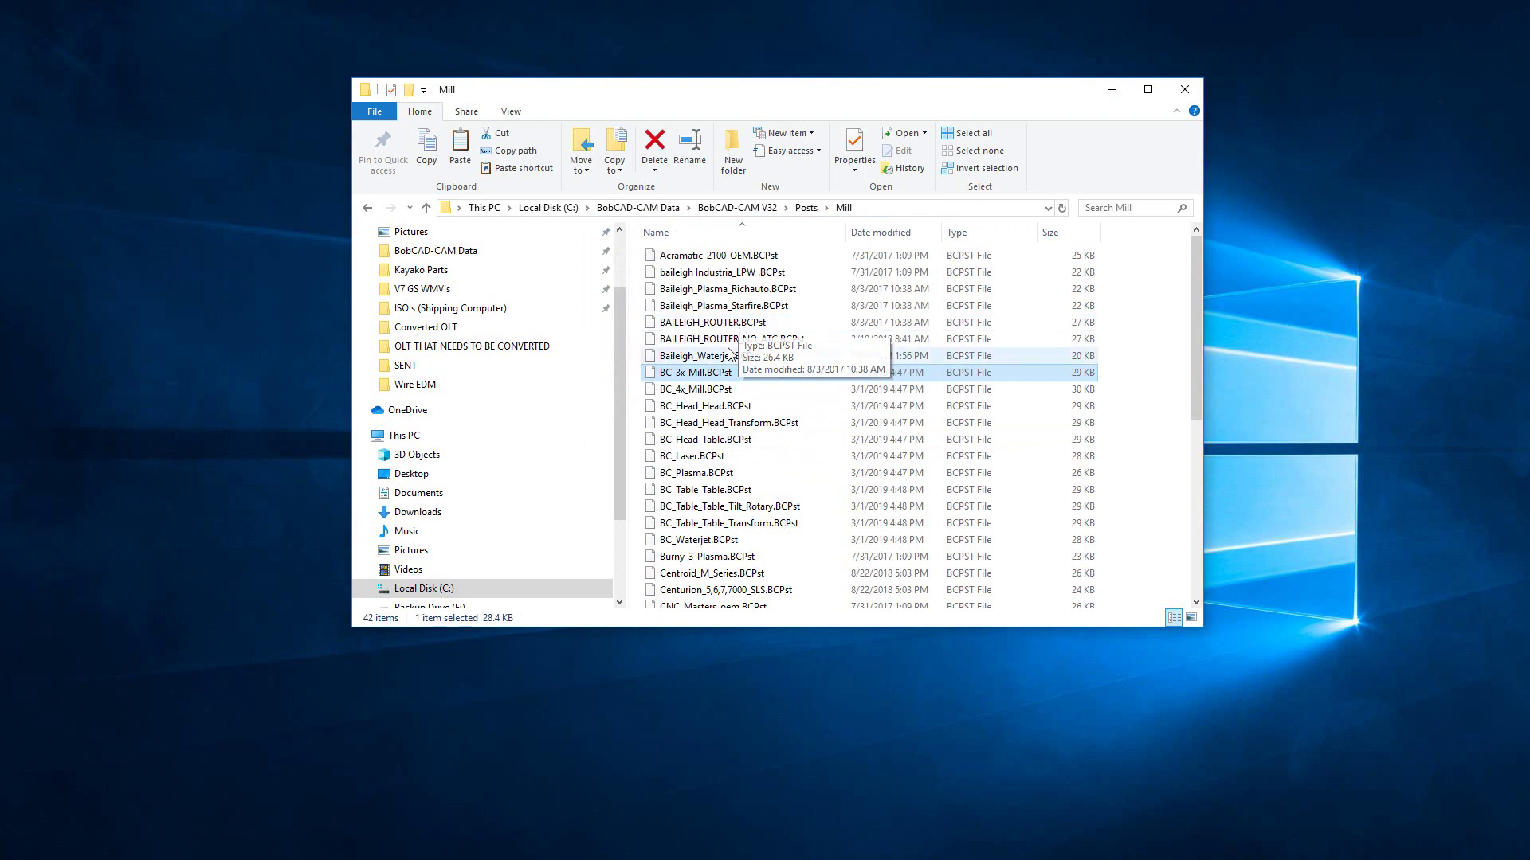
In V31 Technology, confirm the Cribs folder is empty and select MaterialDB.
click(658, 209)
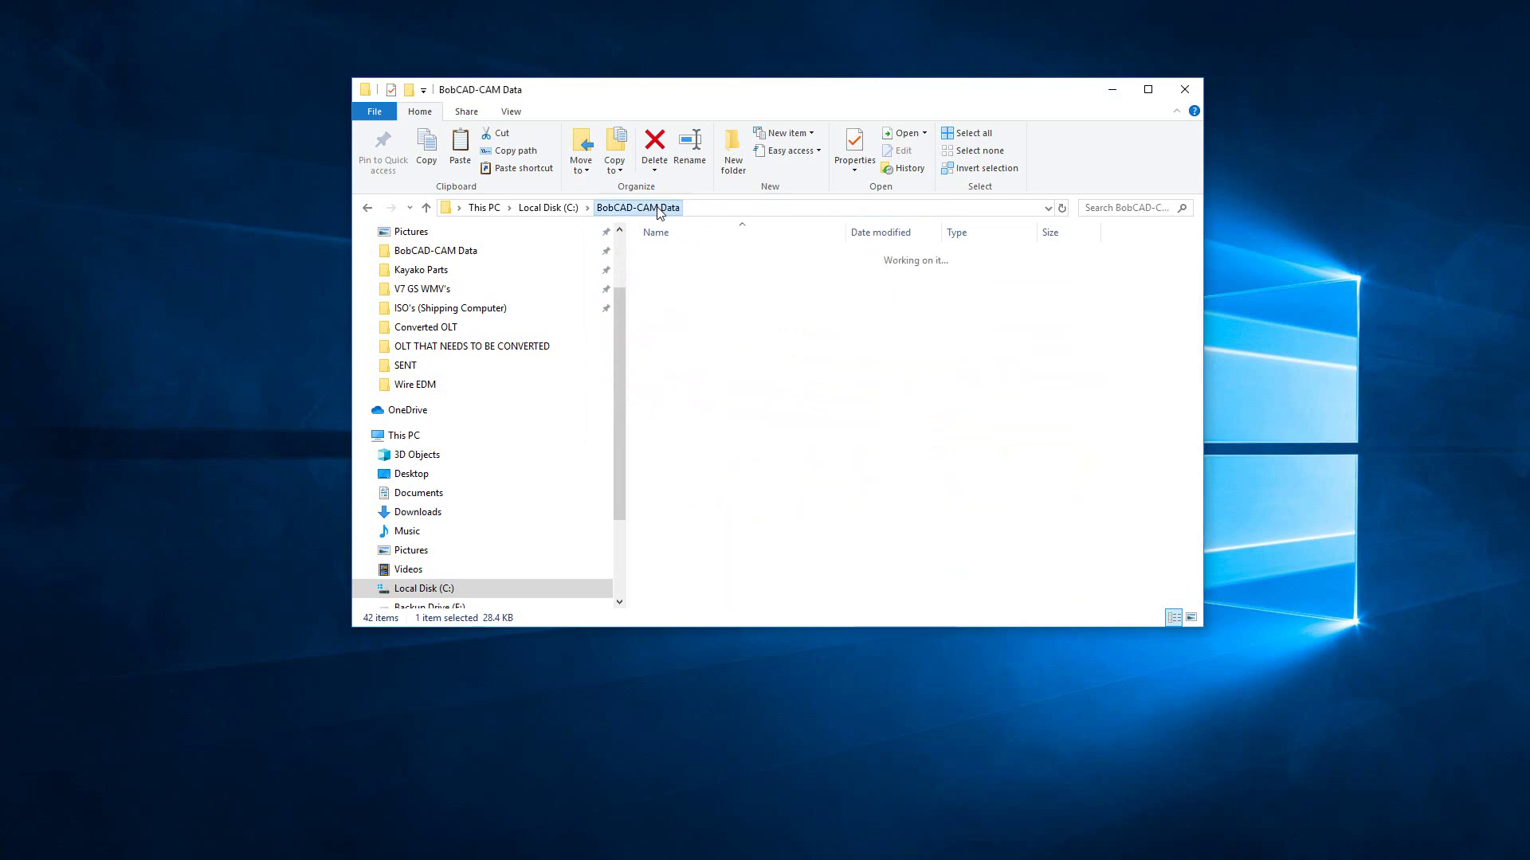
double_click(715, 405)
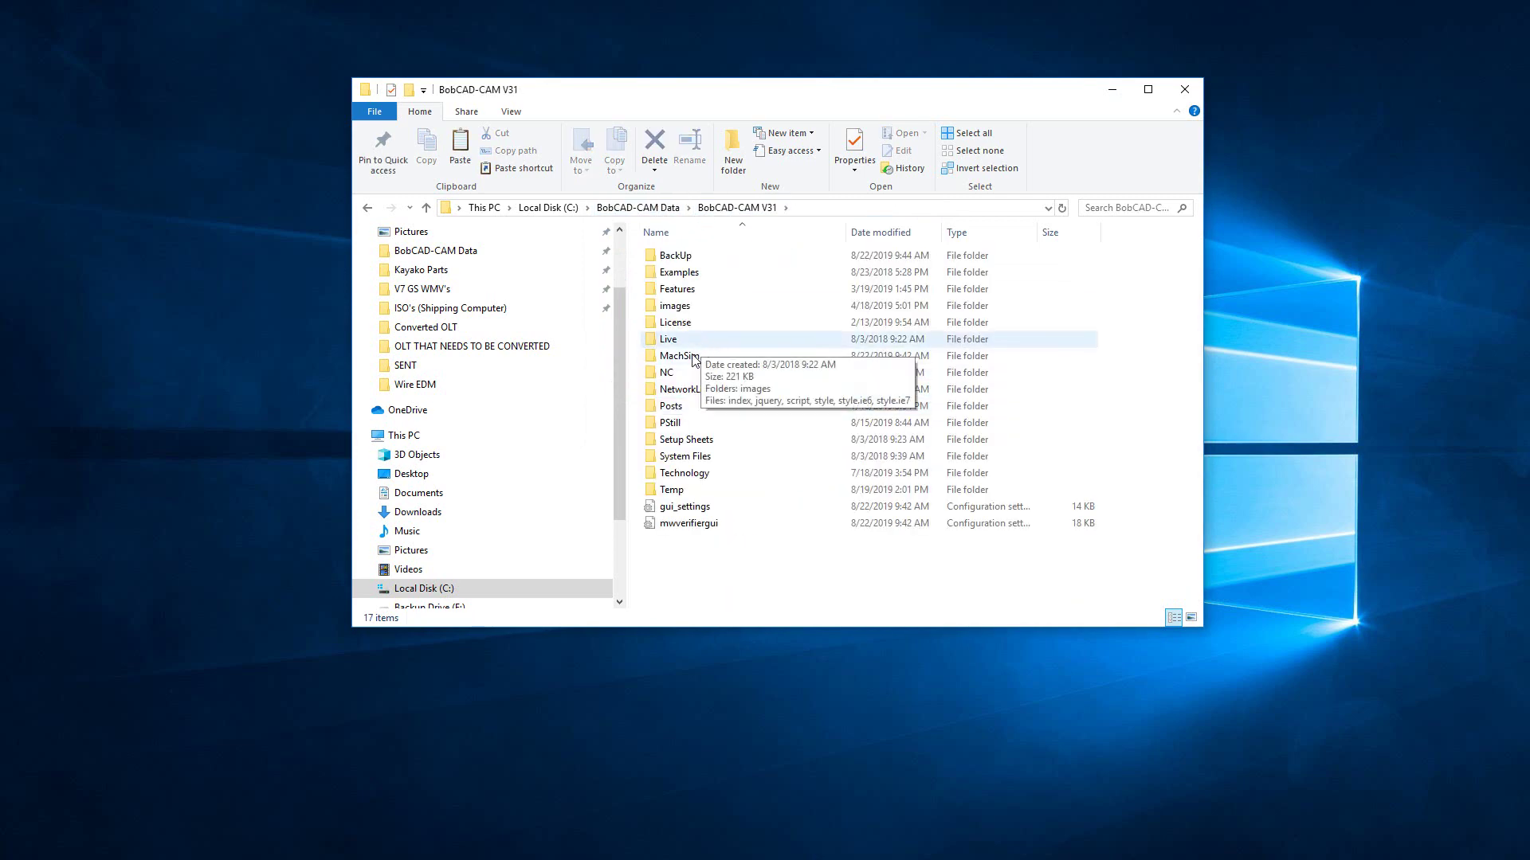
double_click(683, 473)
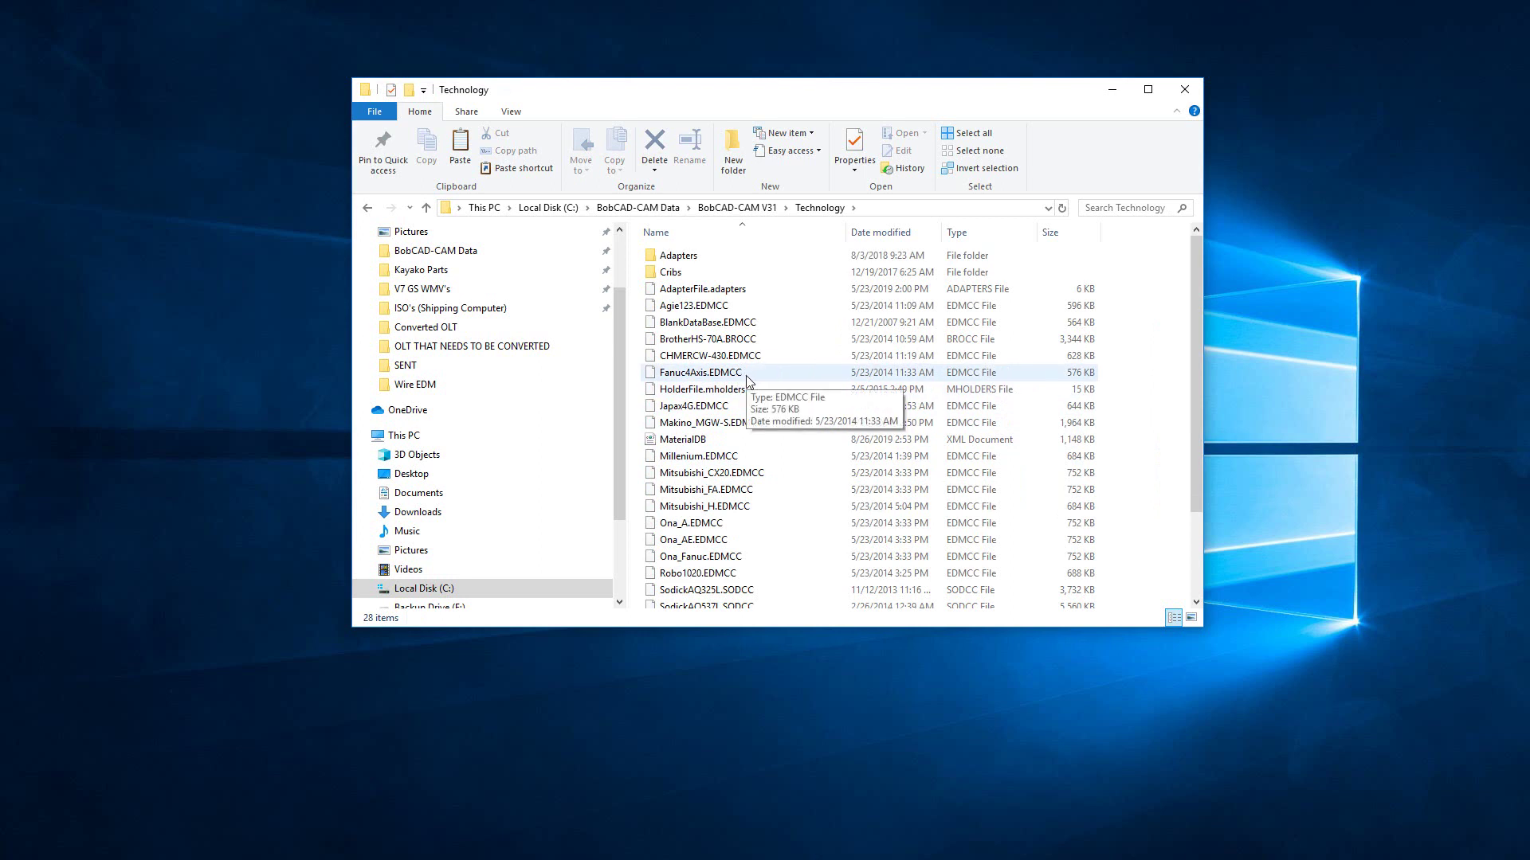
double_click(673, 272)
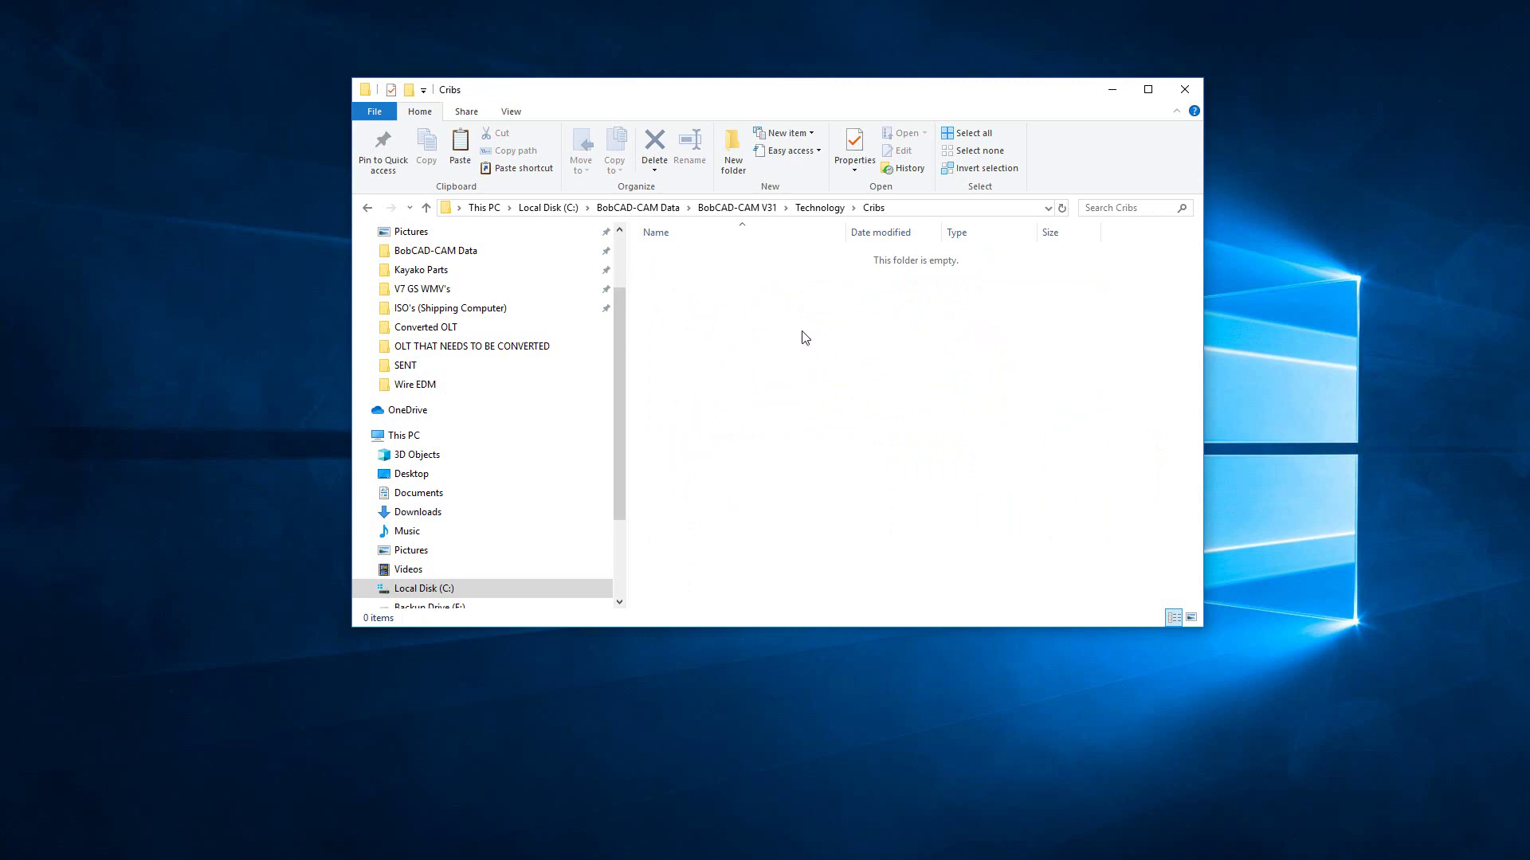
click(367, 208)
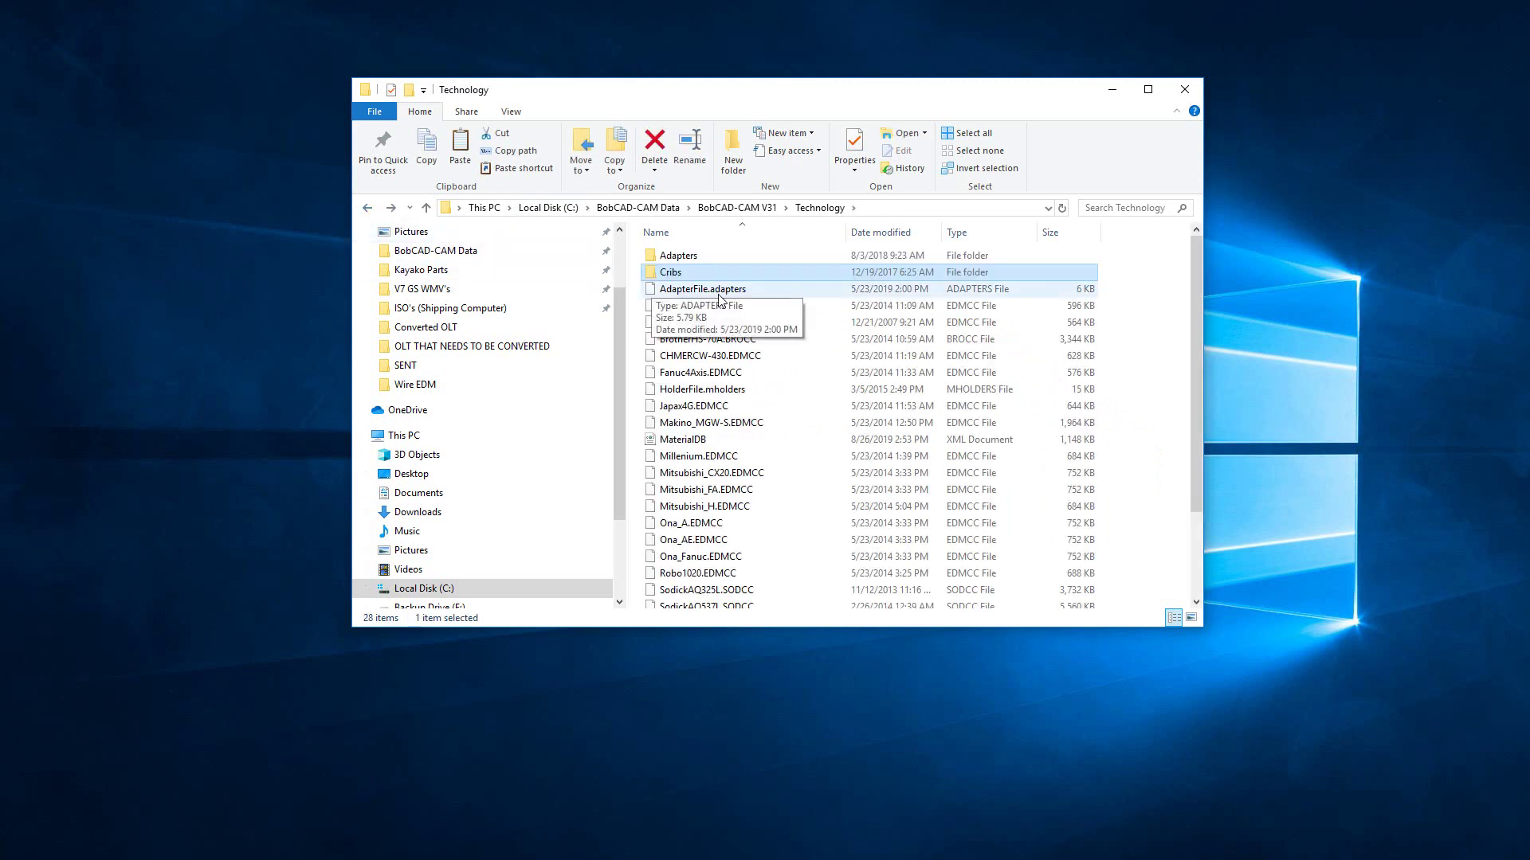
click(710, 445)
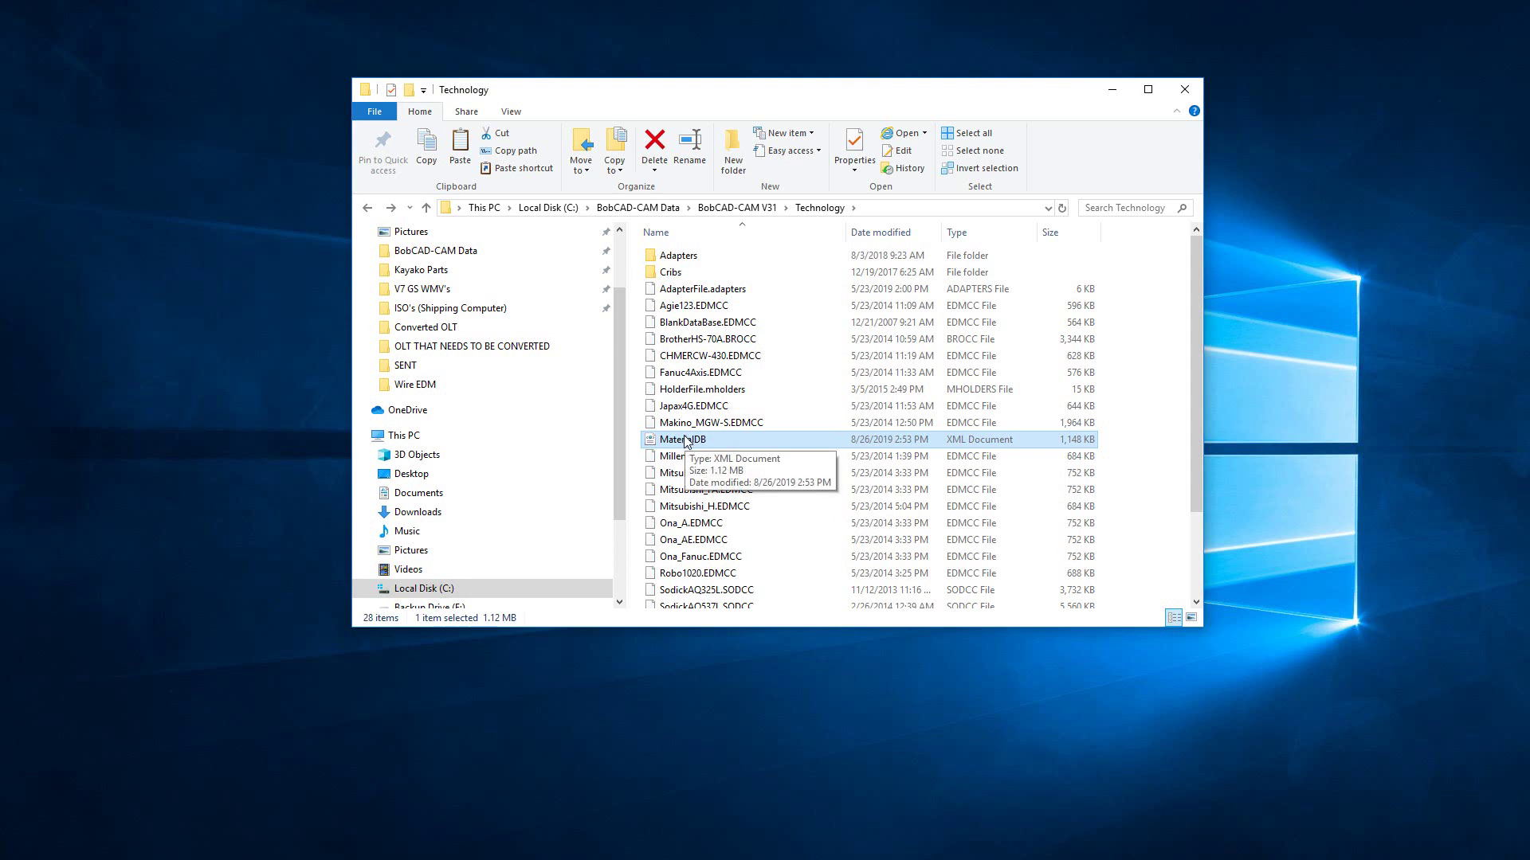
Copy V31's MaterialDB and locate the existing MaterialDB in V32 Technology.
right_click(679, 438)
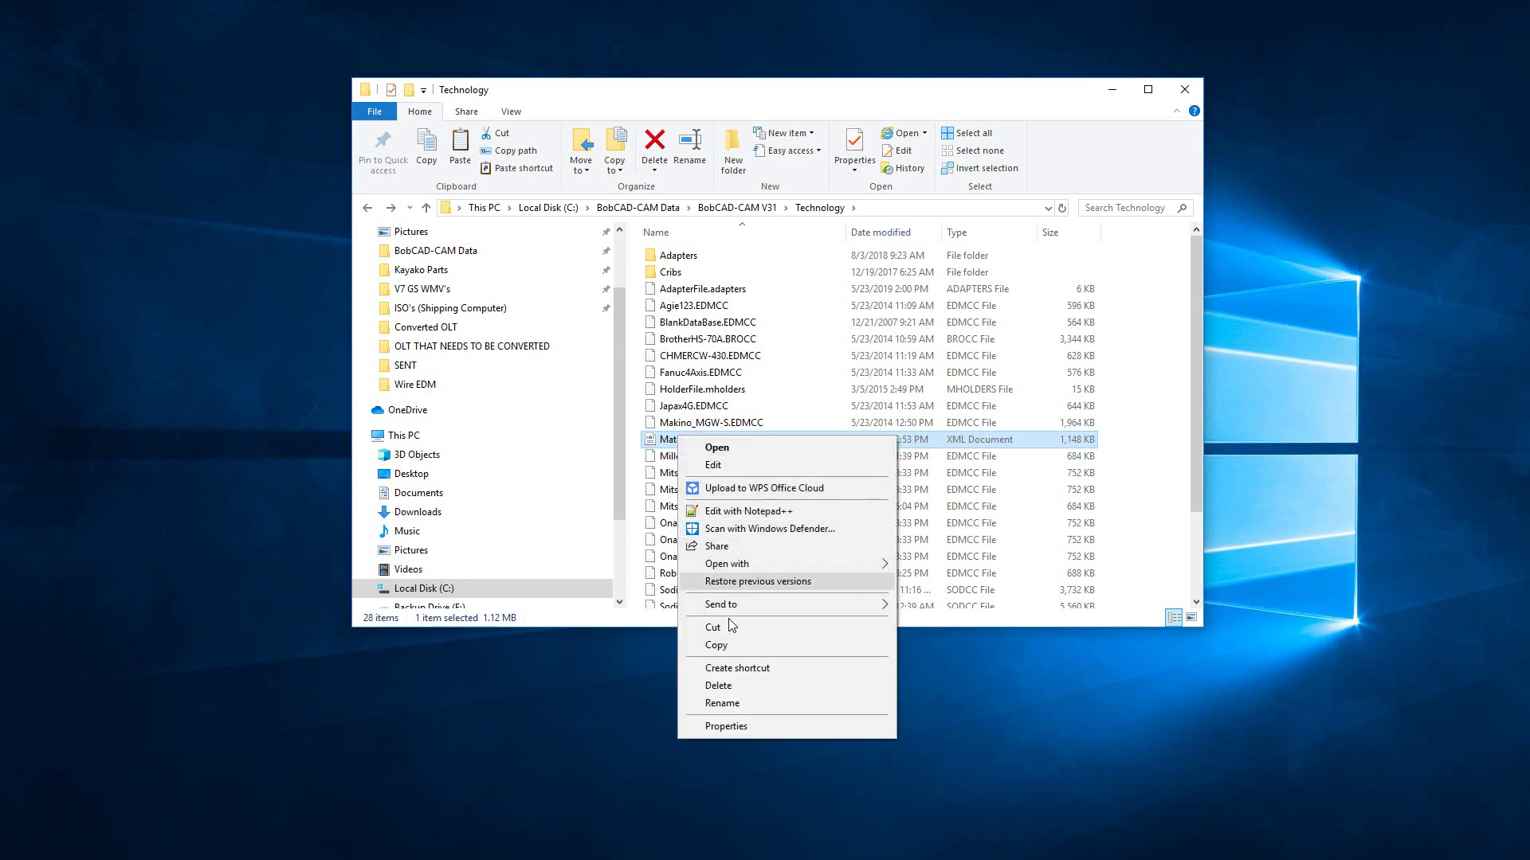
click(741, 645)
click(637, 207)
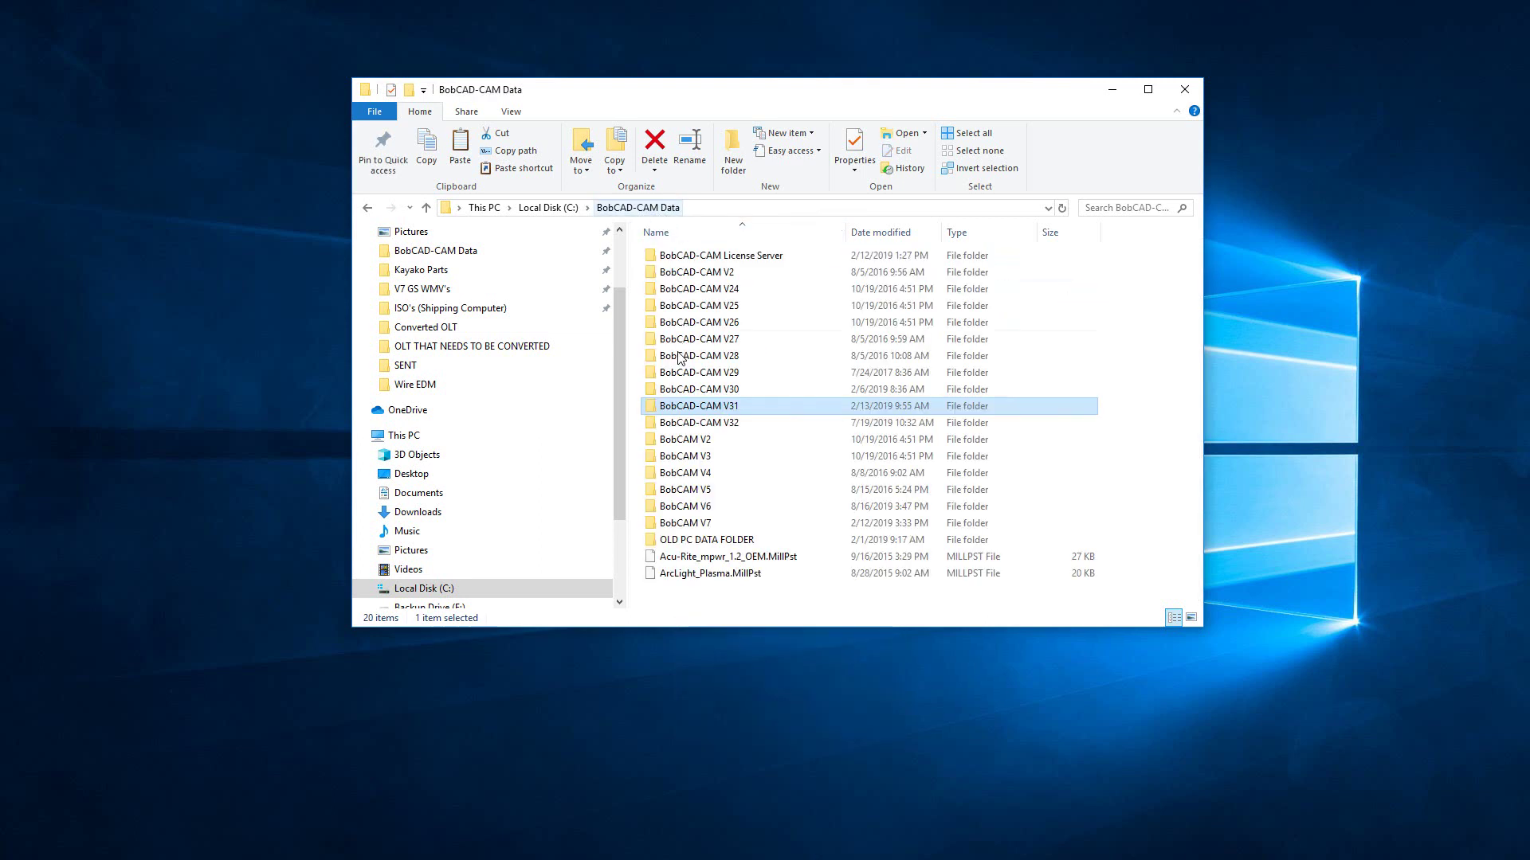
double_click(699, 423)
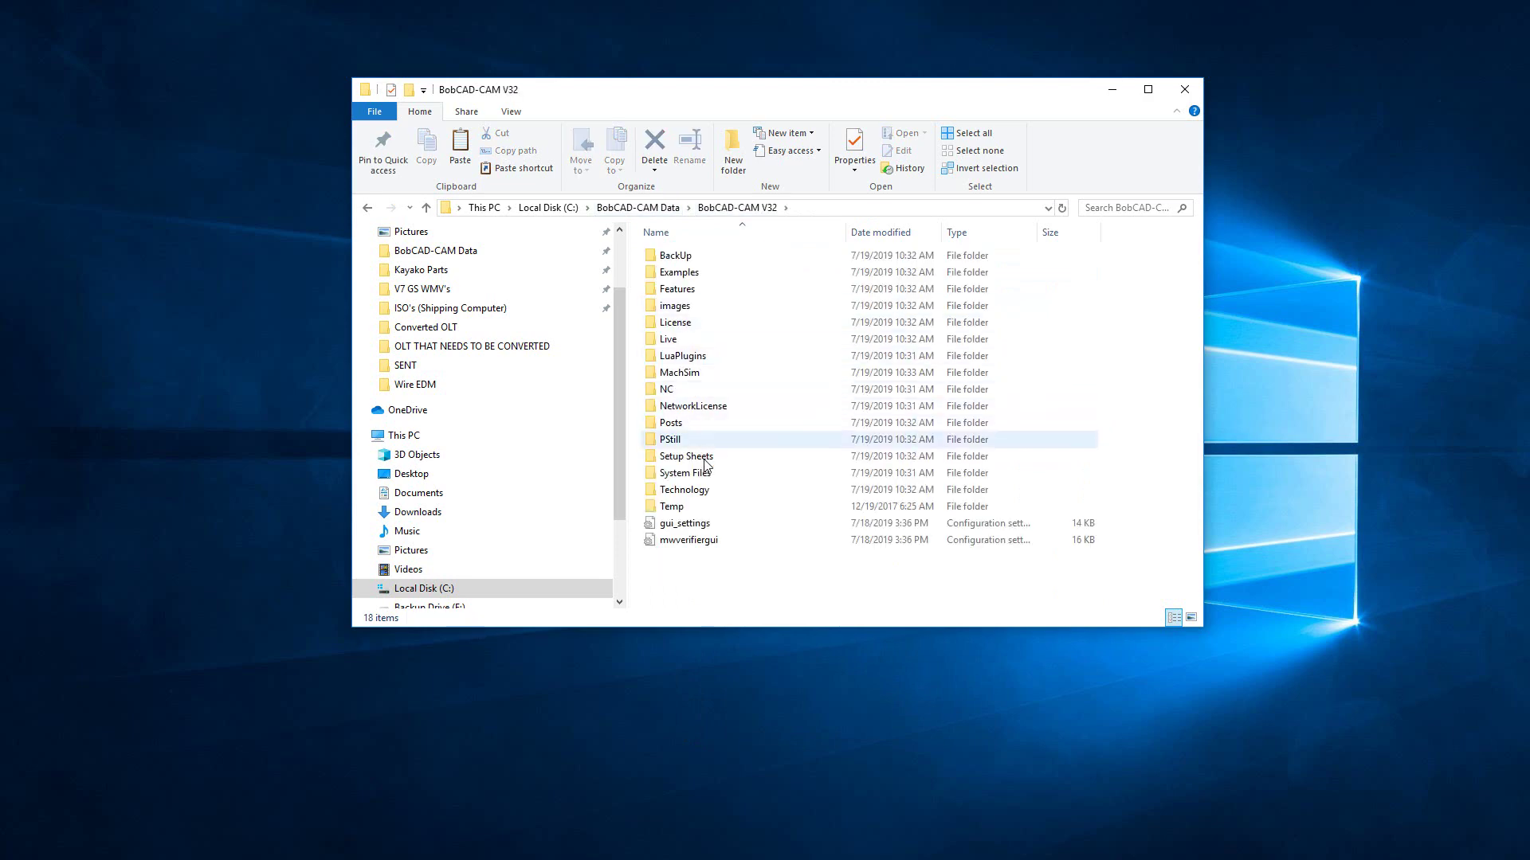
double_click(685, 489)
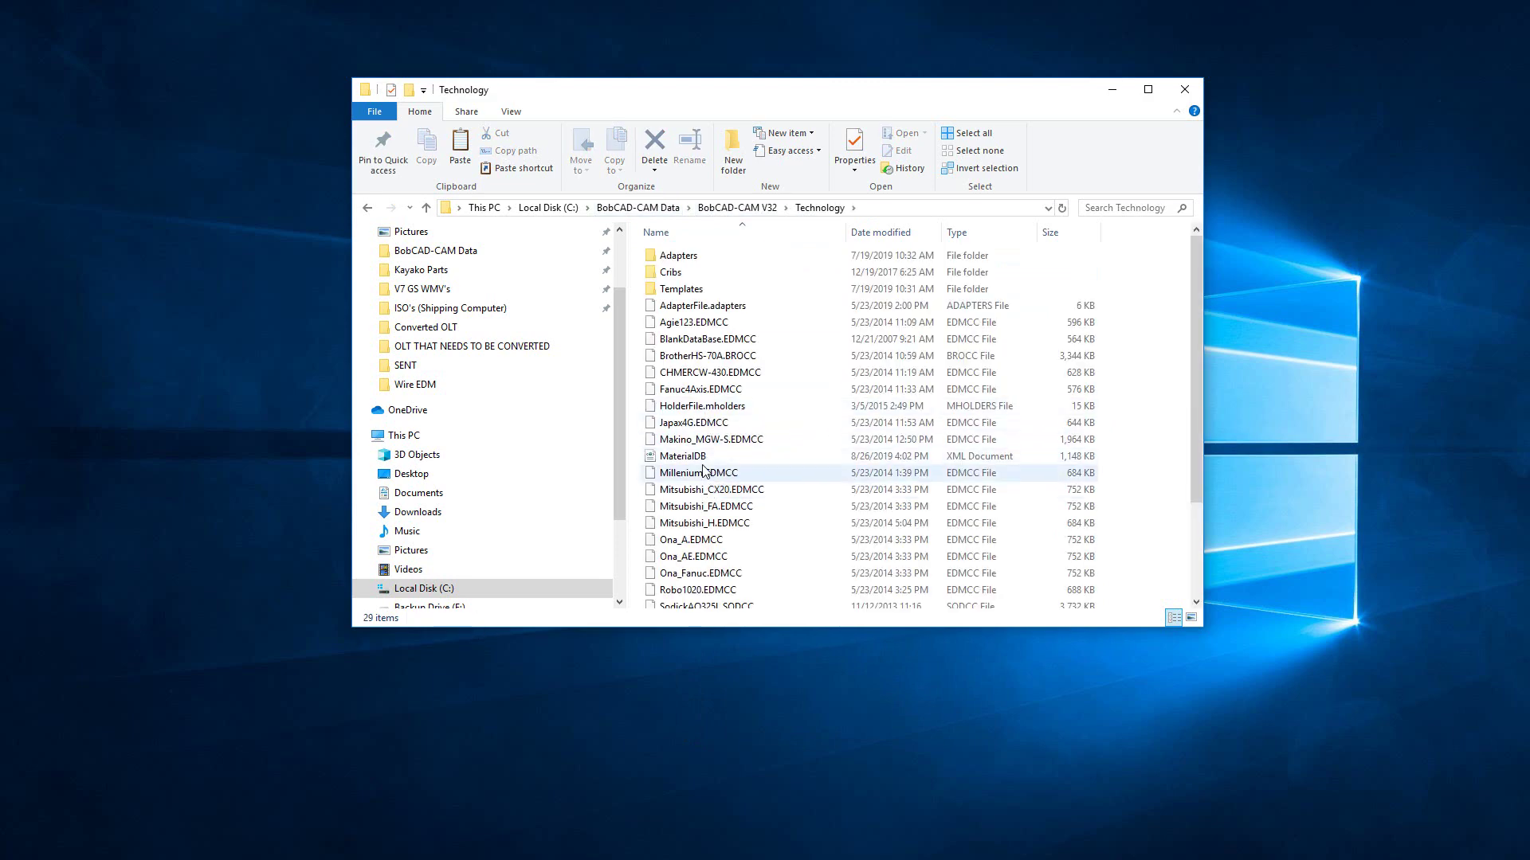
click(699, 457)
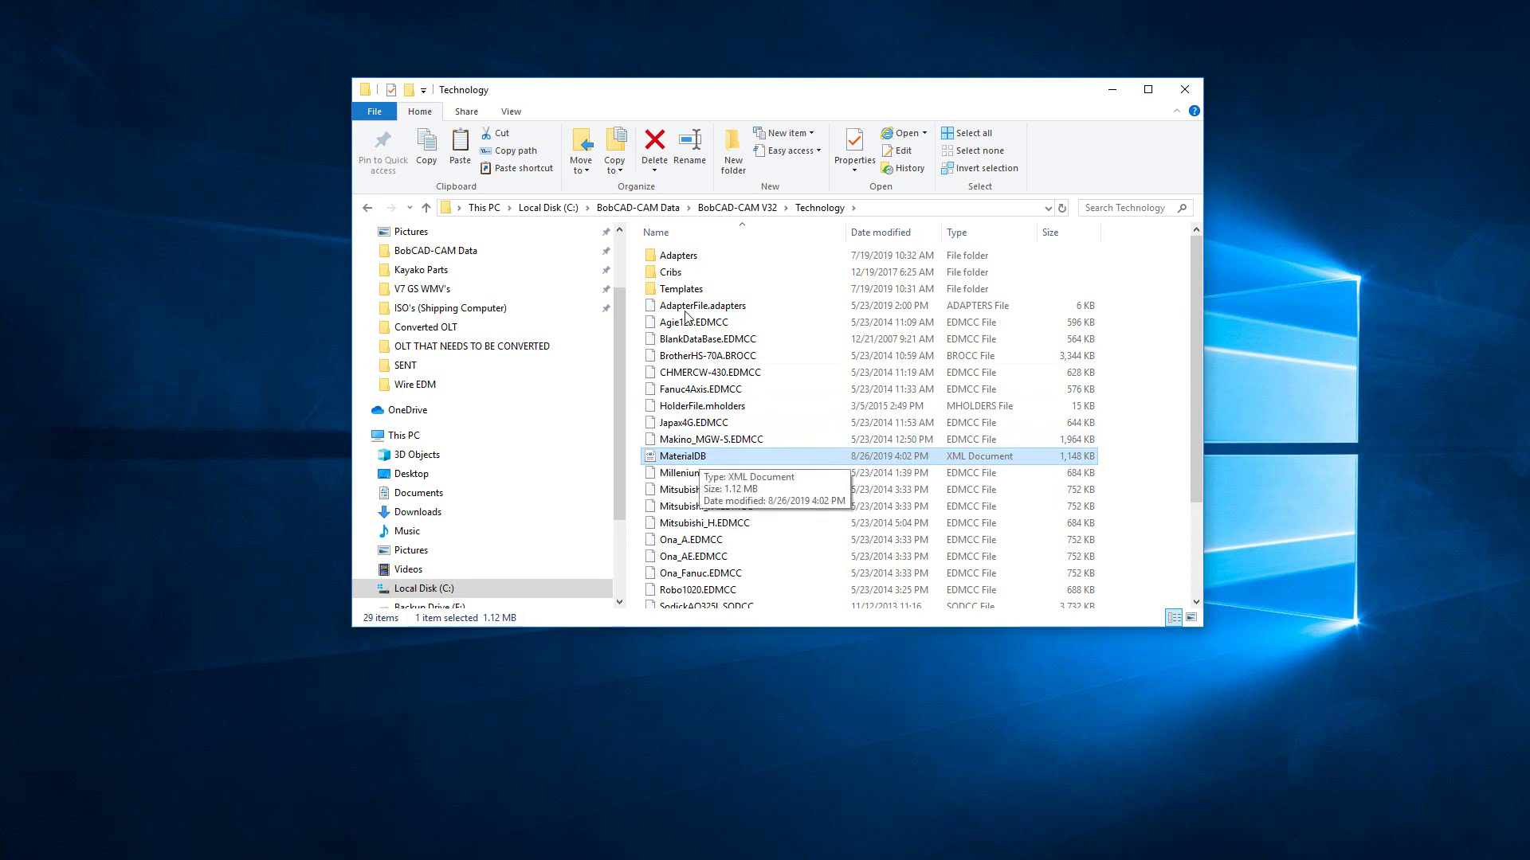
Open ToolFile.mtools from the V31 Technology folder.
click(661, 209)
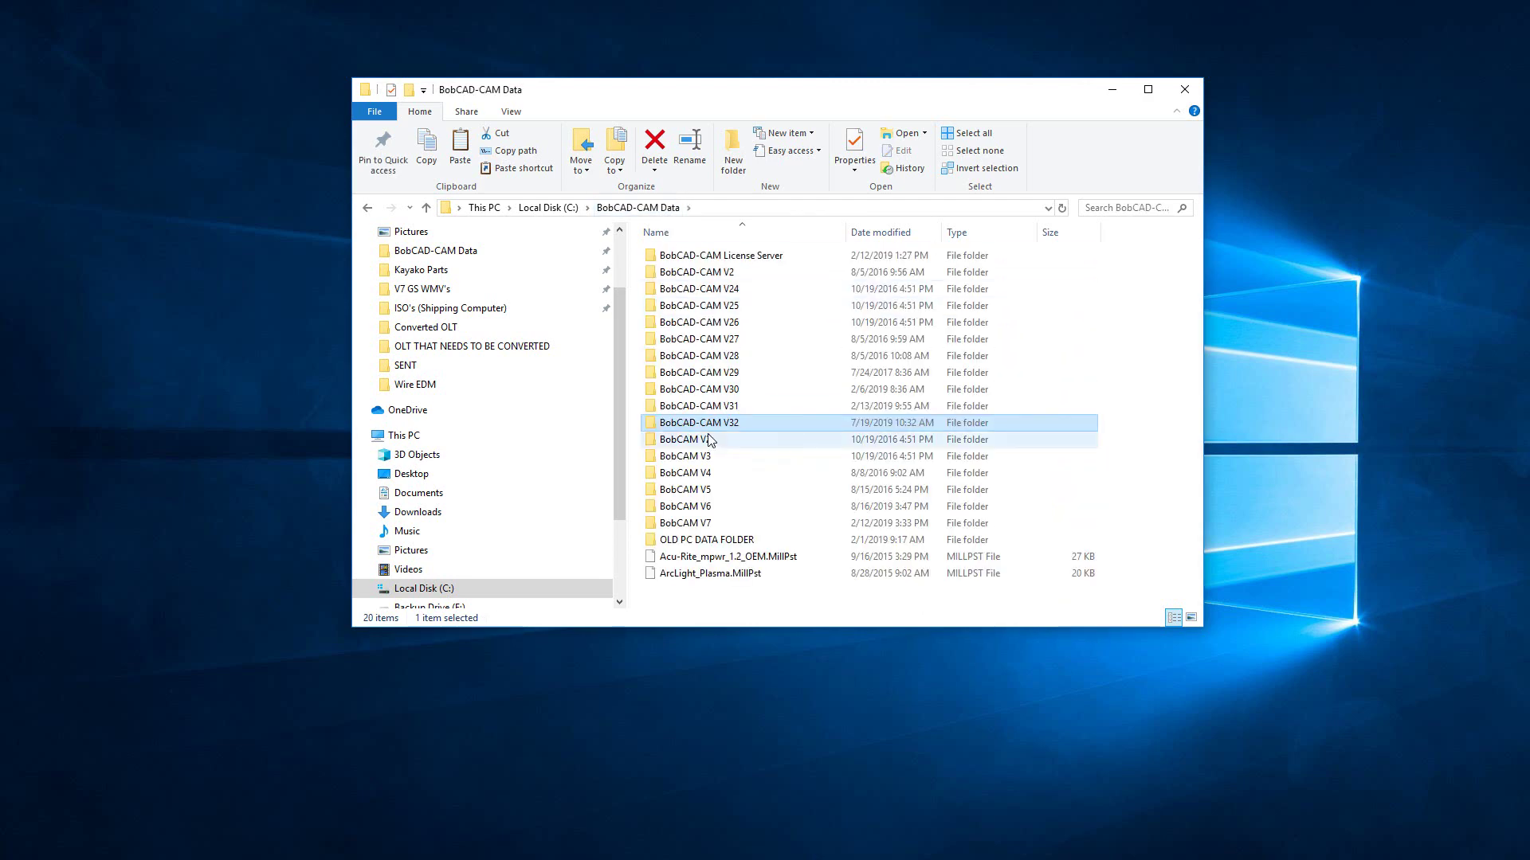
double_click(701, 405)
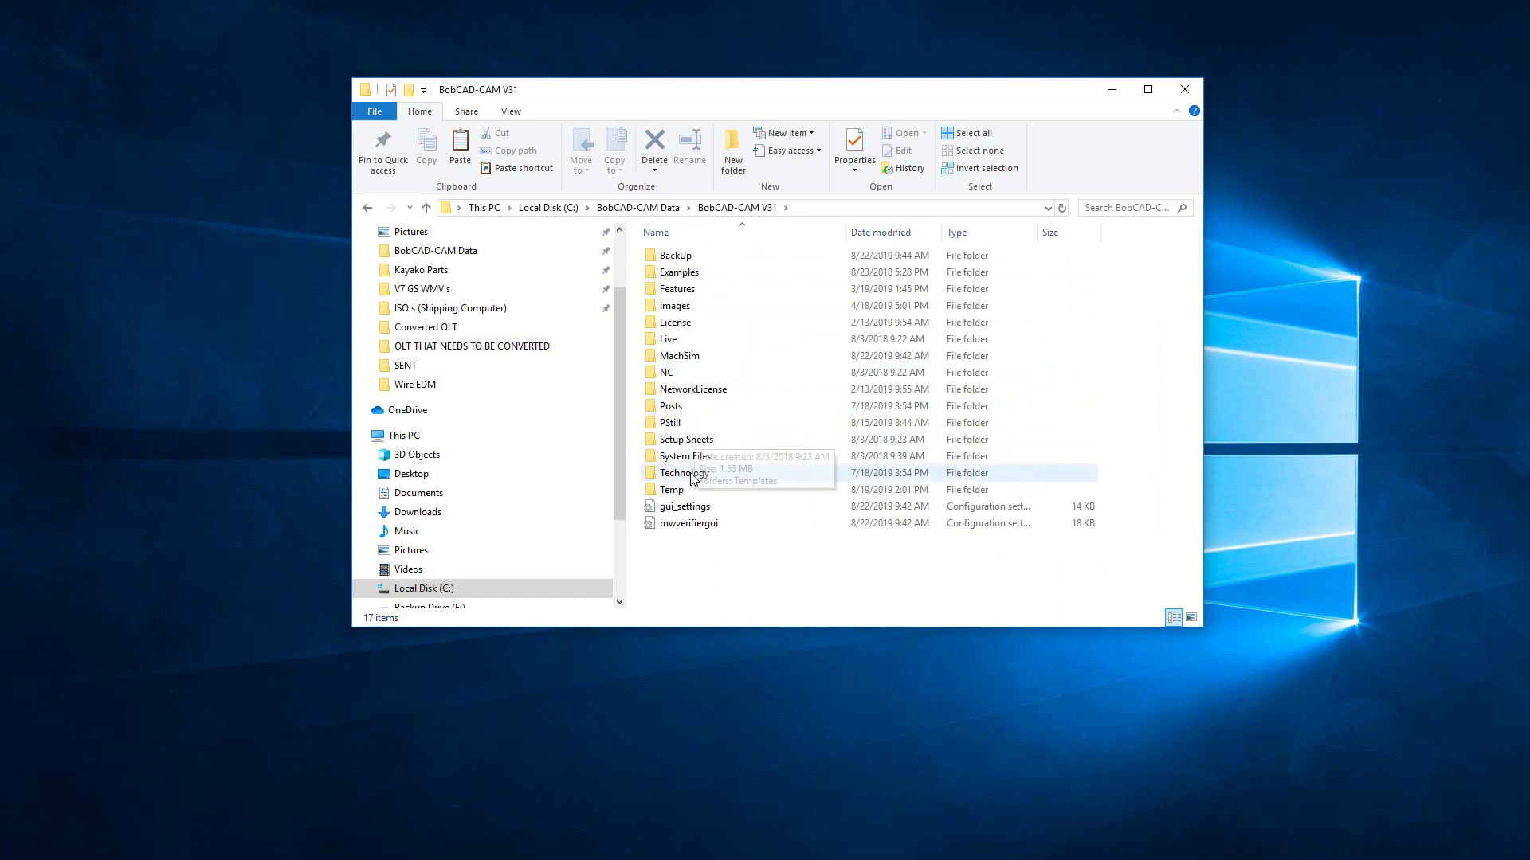
double_click(685, 473)
scroll(707, 454, down, 2)
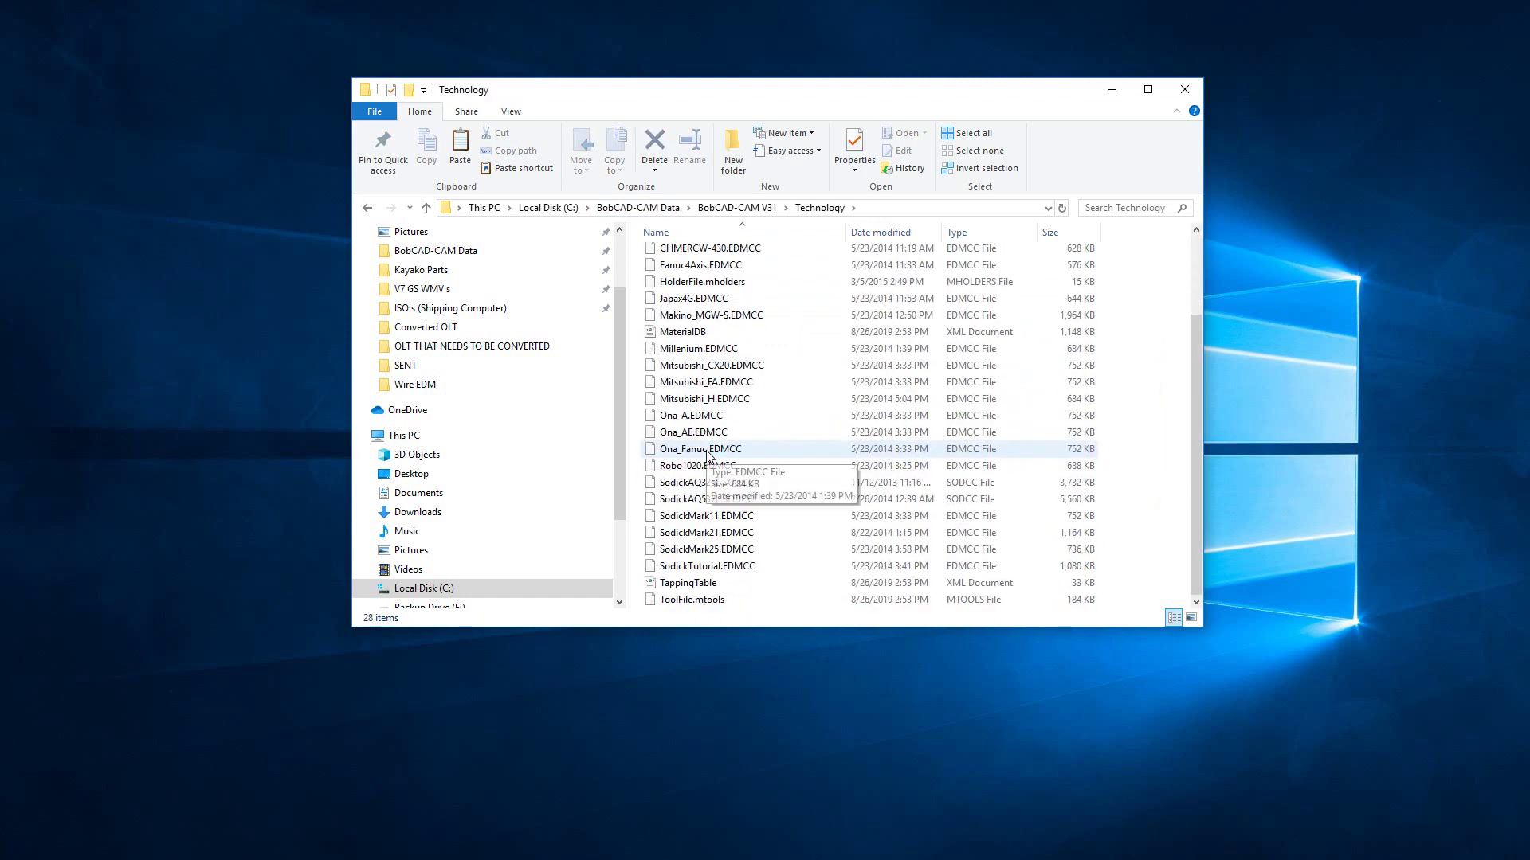
click(711, 602)
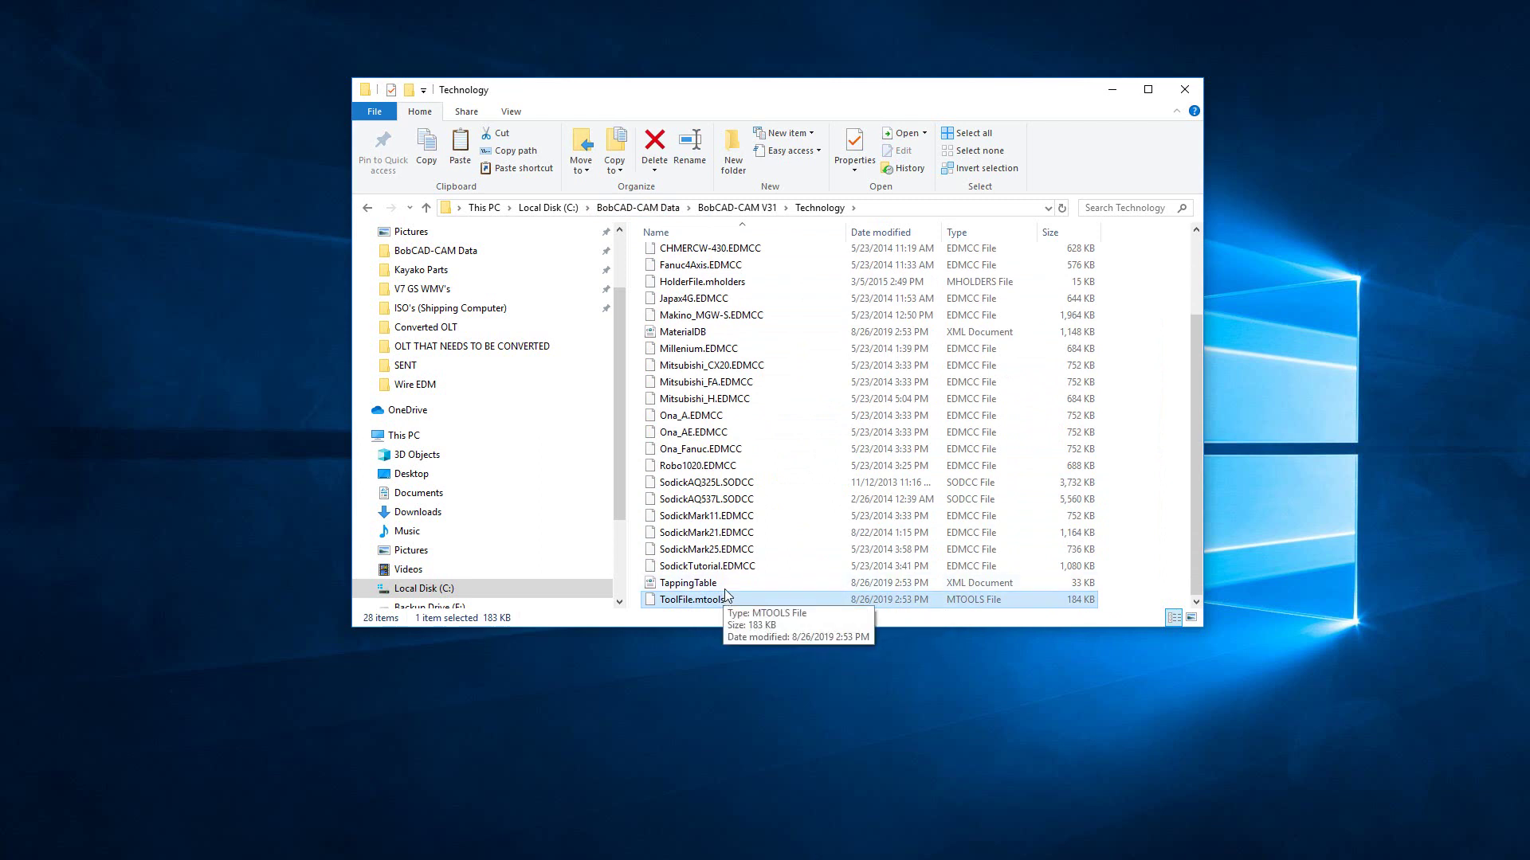
double_click(725, 599)
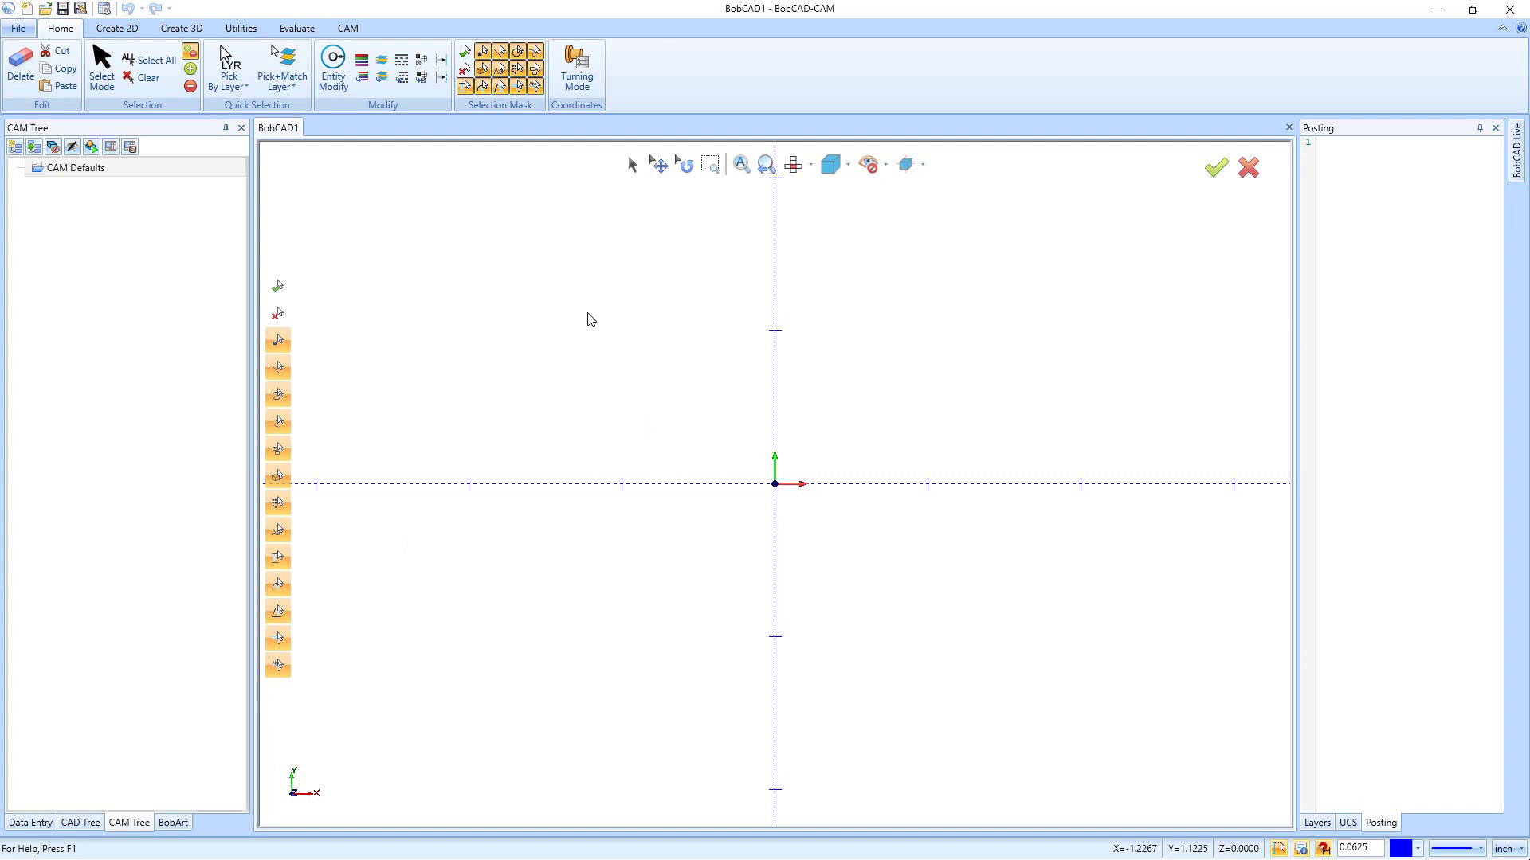
Add a Milling job under CAM Defaults using machine BC_3x_Mill and the System Default template.
click(88, 174)
right_click(86, 173)
click(119, 180)
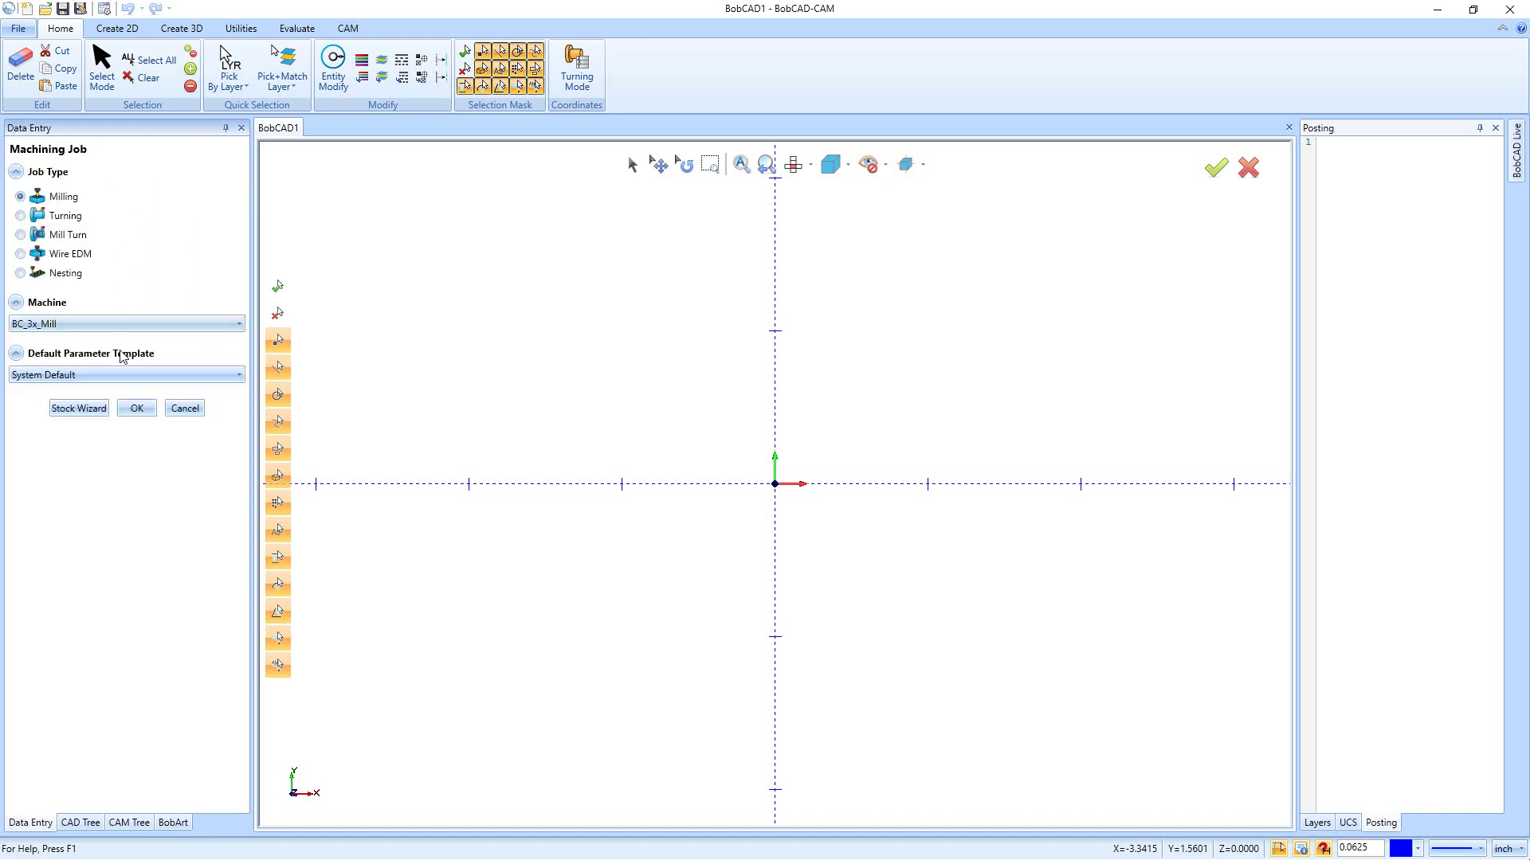
click(135, 408)
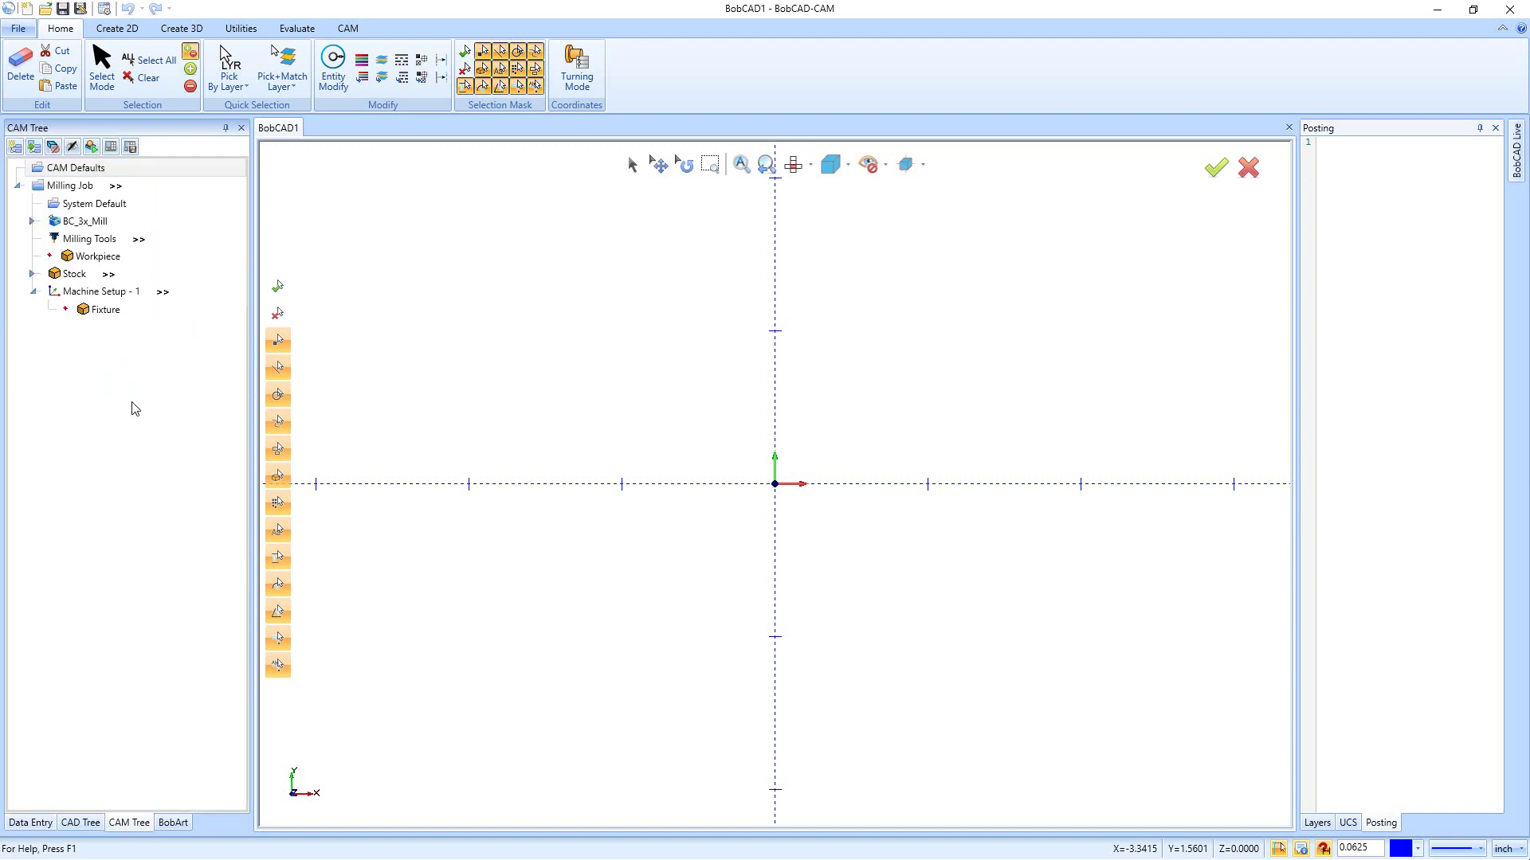
right_click(94, 295)
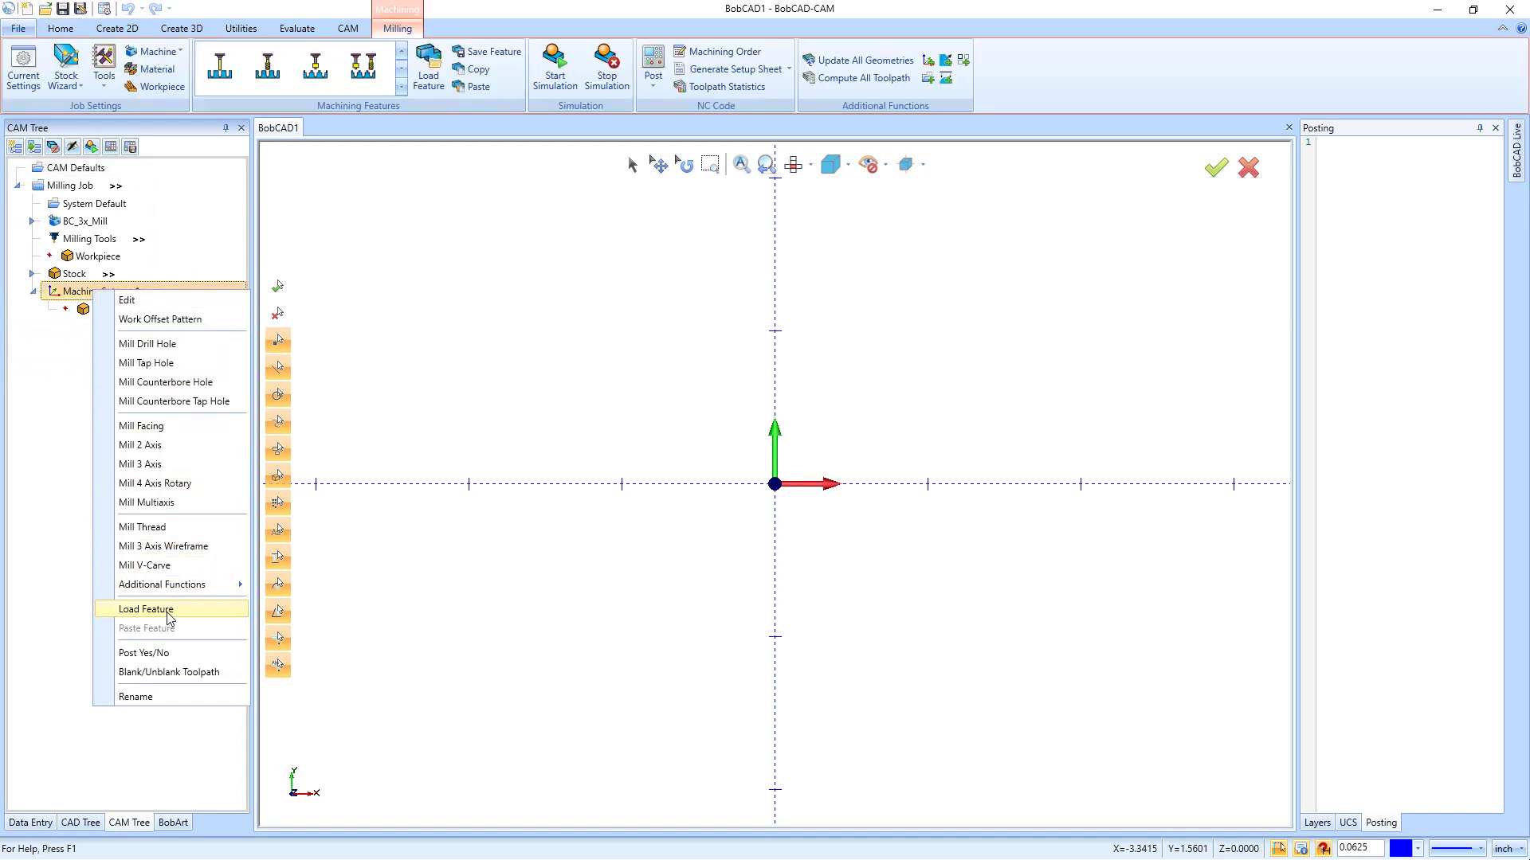
click(30, 482)
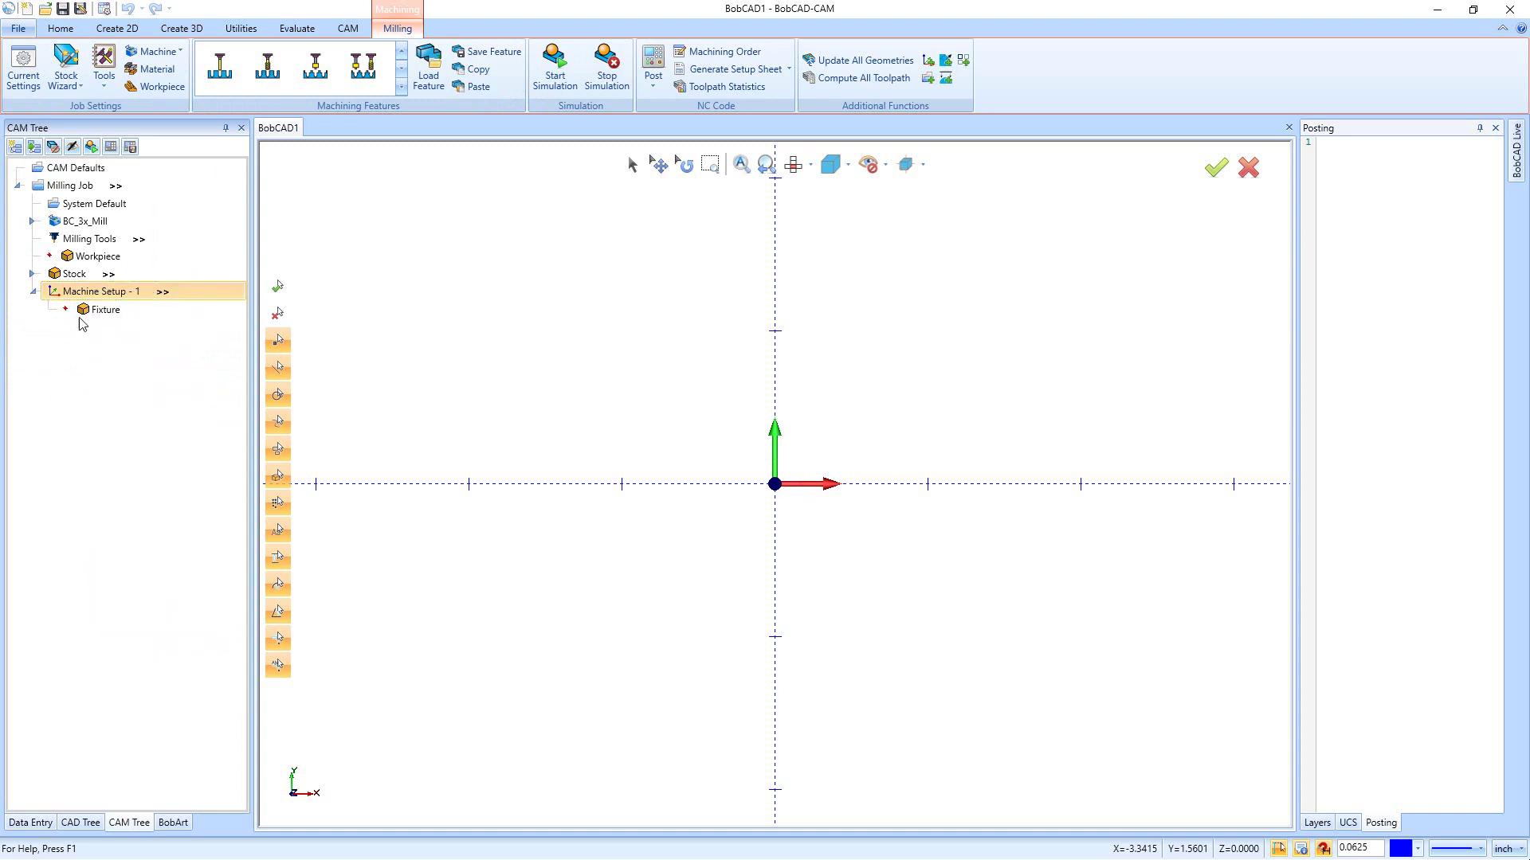
click(104, 62)
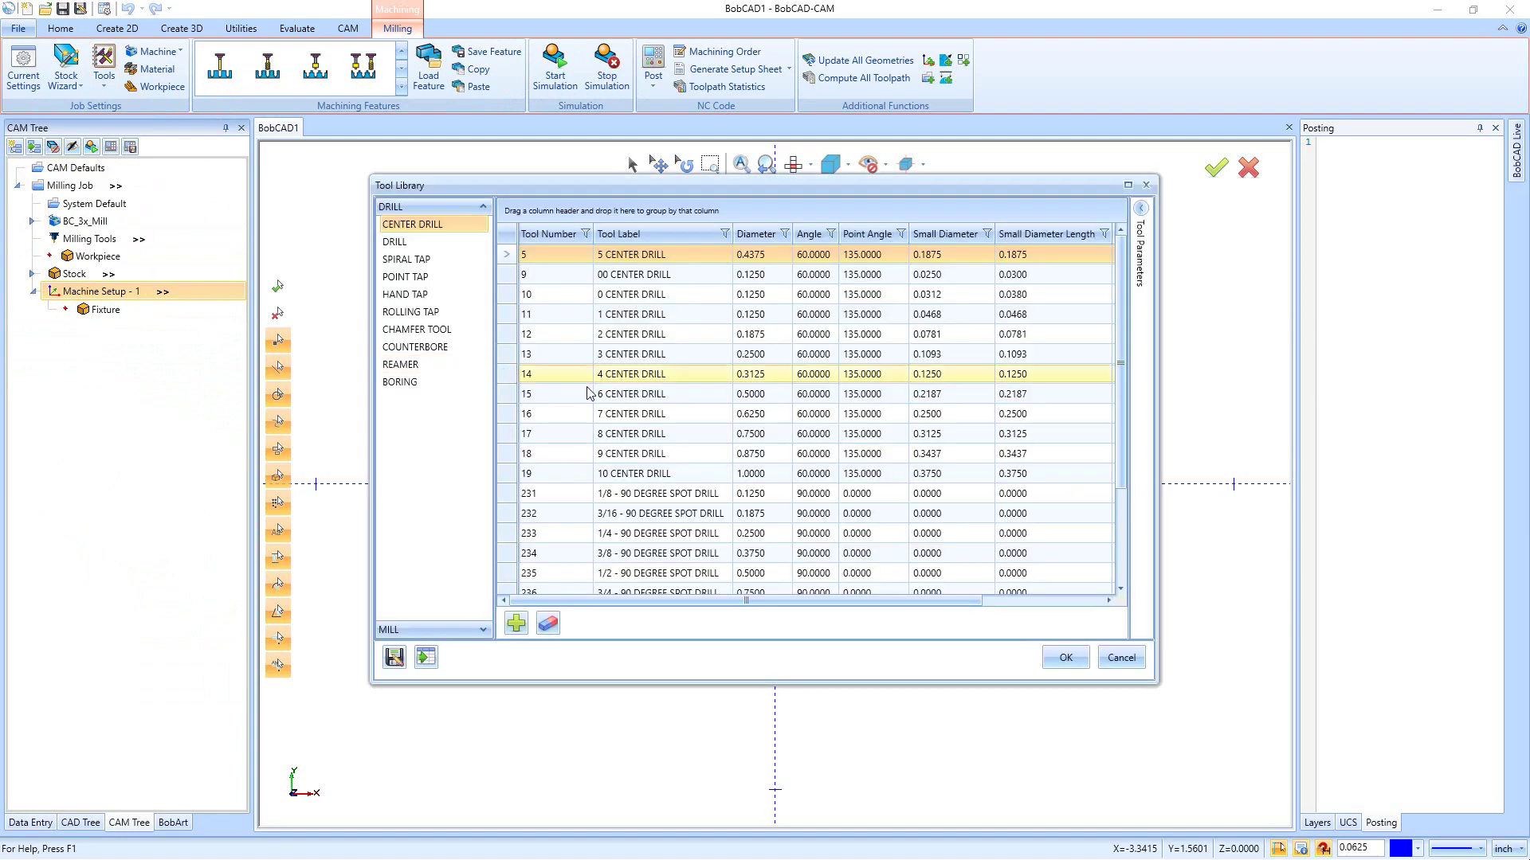
scroll(558, 438, down, 3)
scroll(565, 475, up, 3)
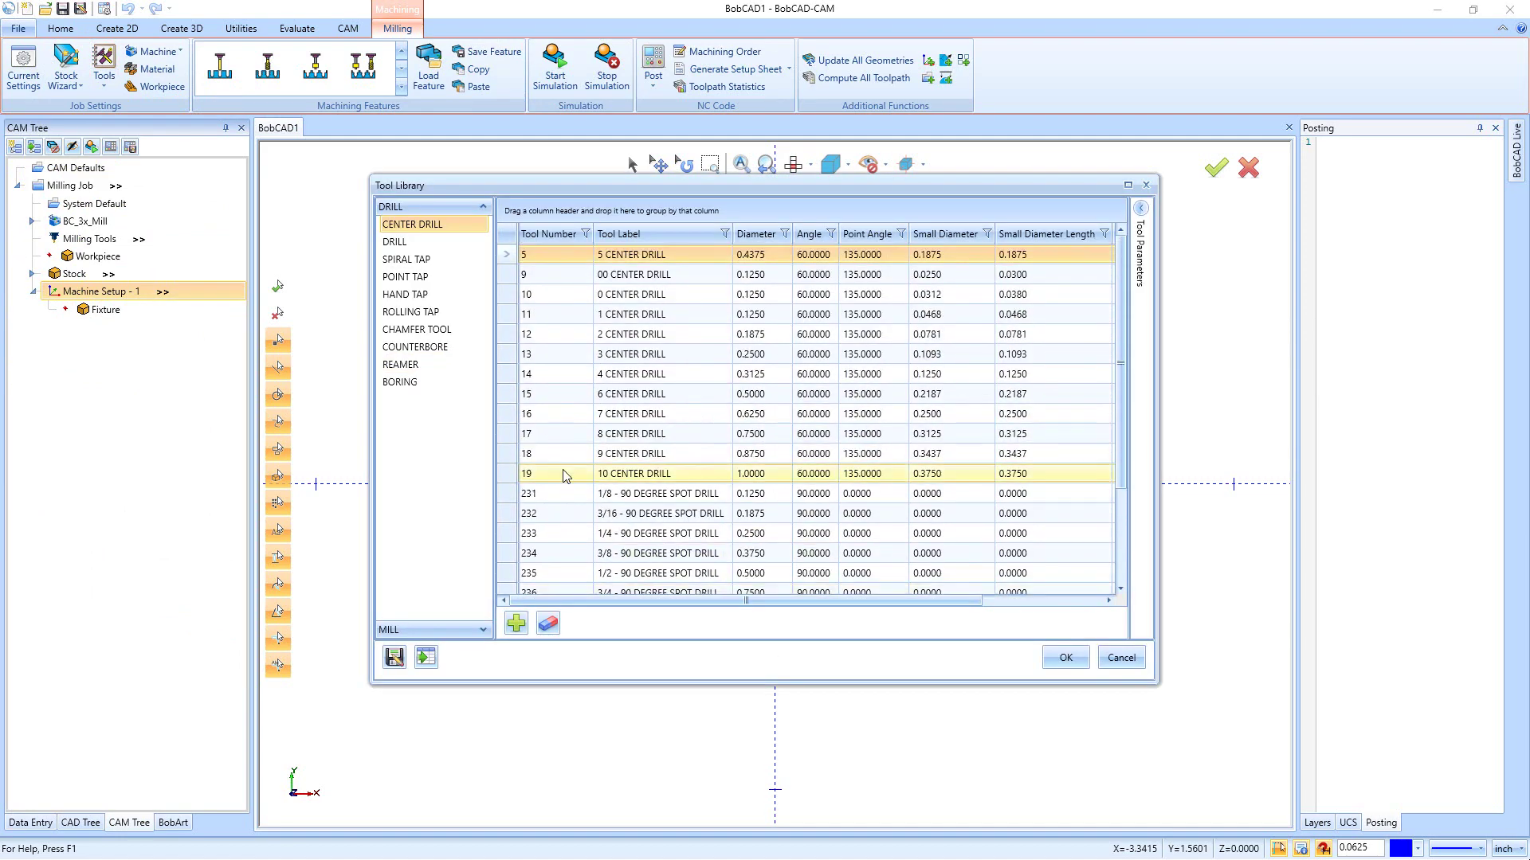
click(418, 243)
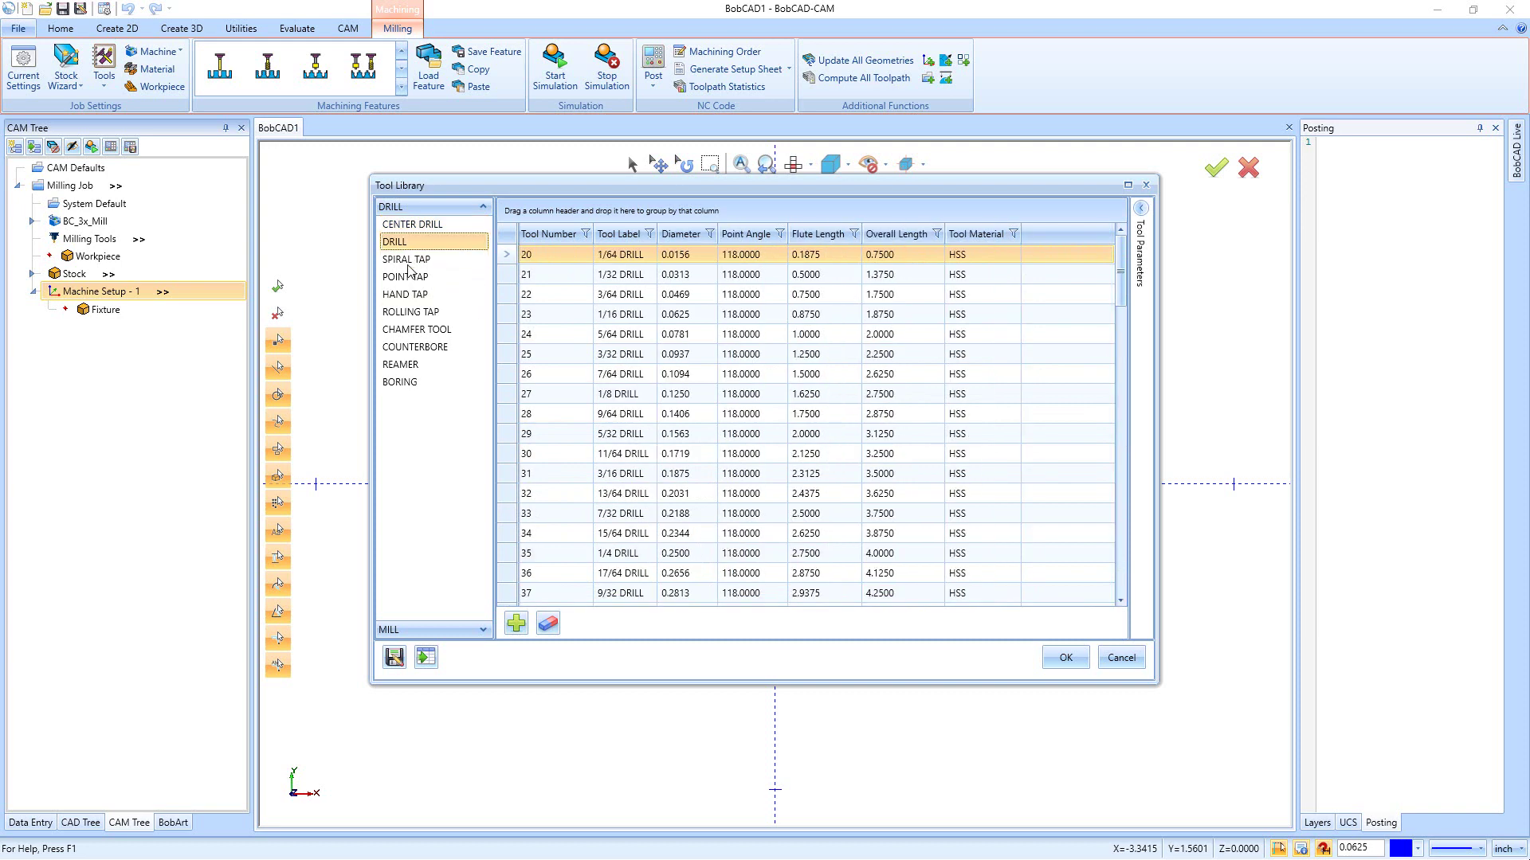
click(410, 278)
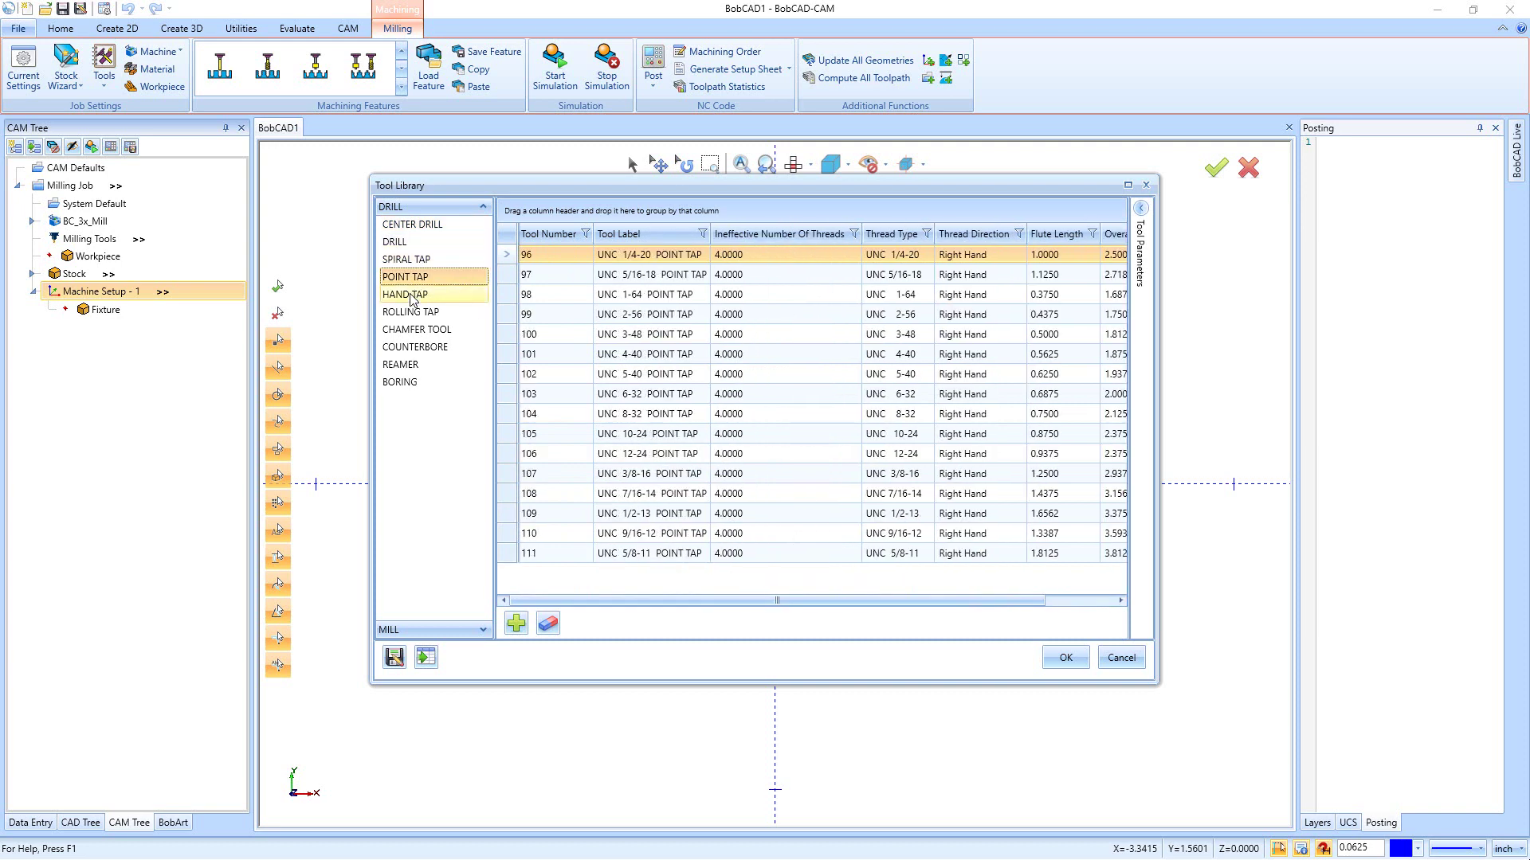
click(412, 296)
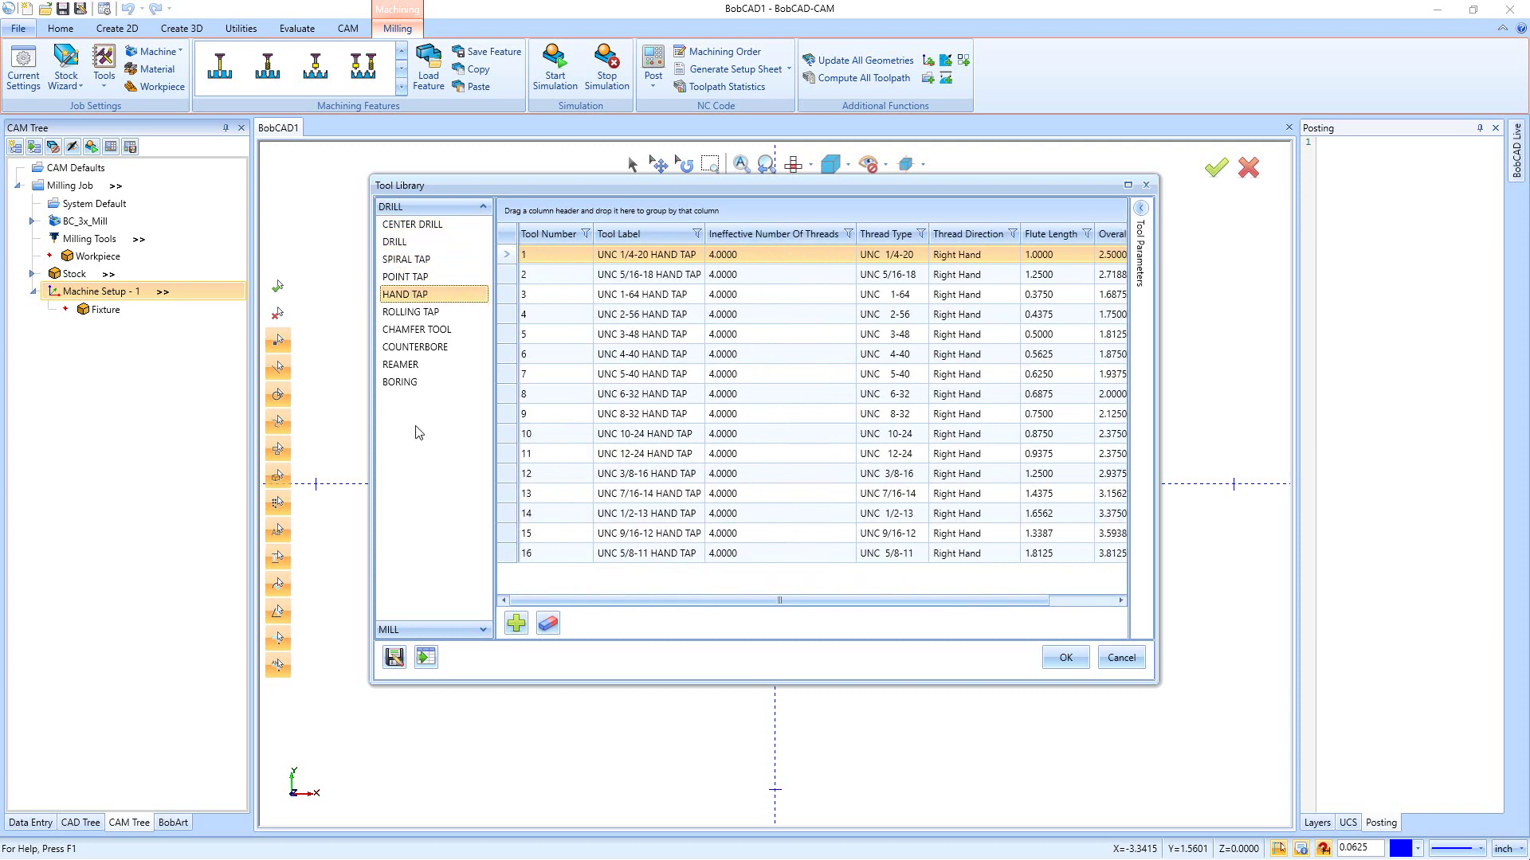
click(1116, 655)
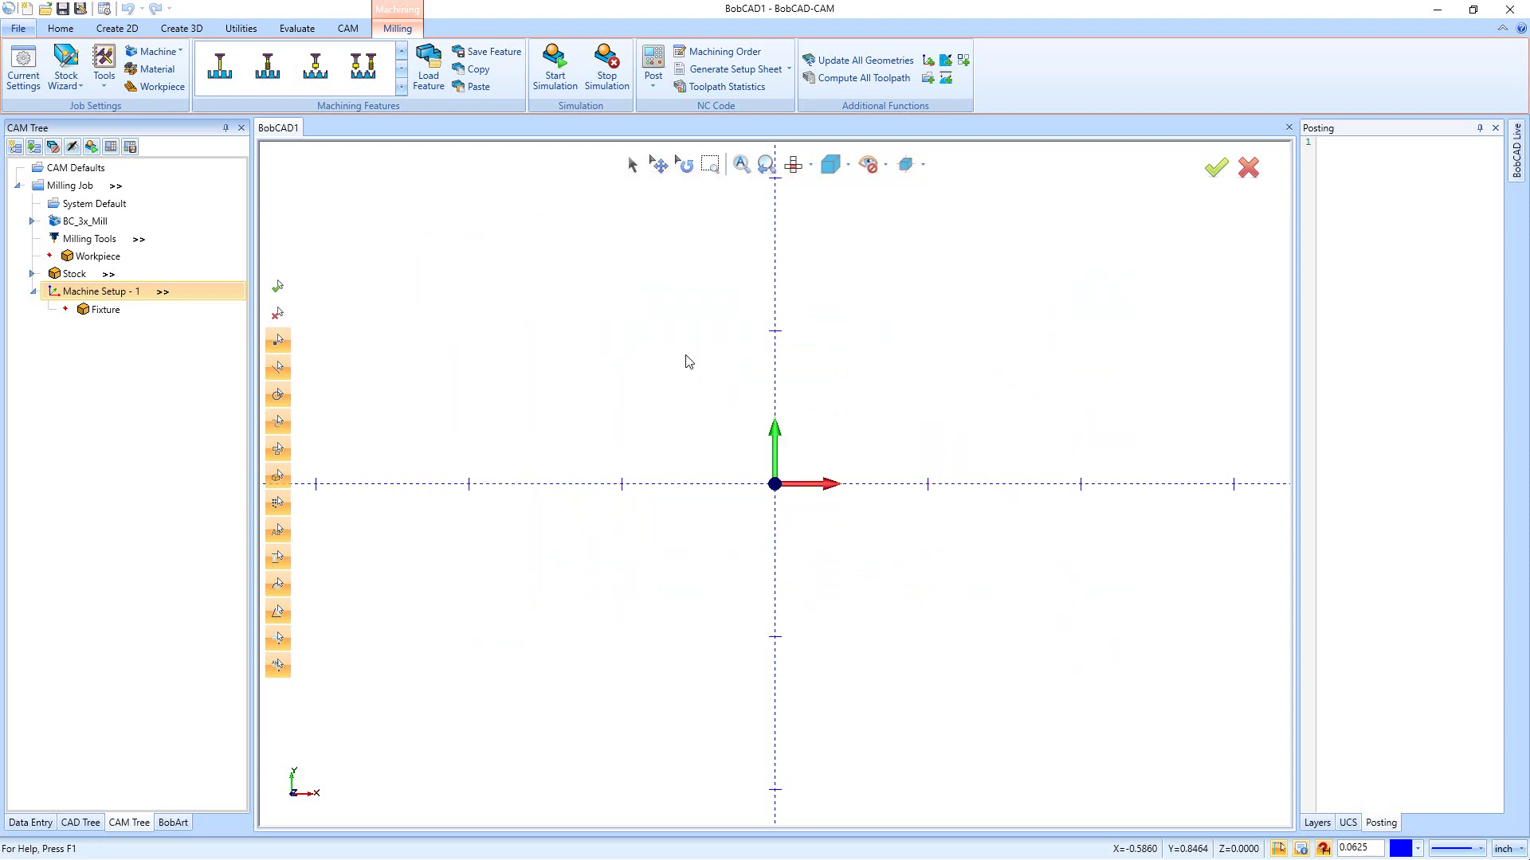
Expand the Stock node and view its Wrought Alum 6061-T6, T651 material in the library without changes.
click(32, 274)
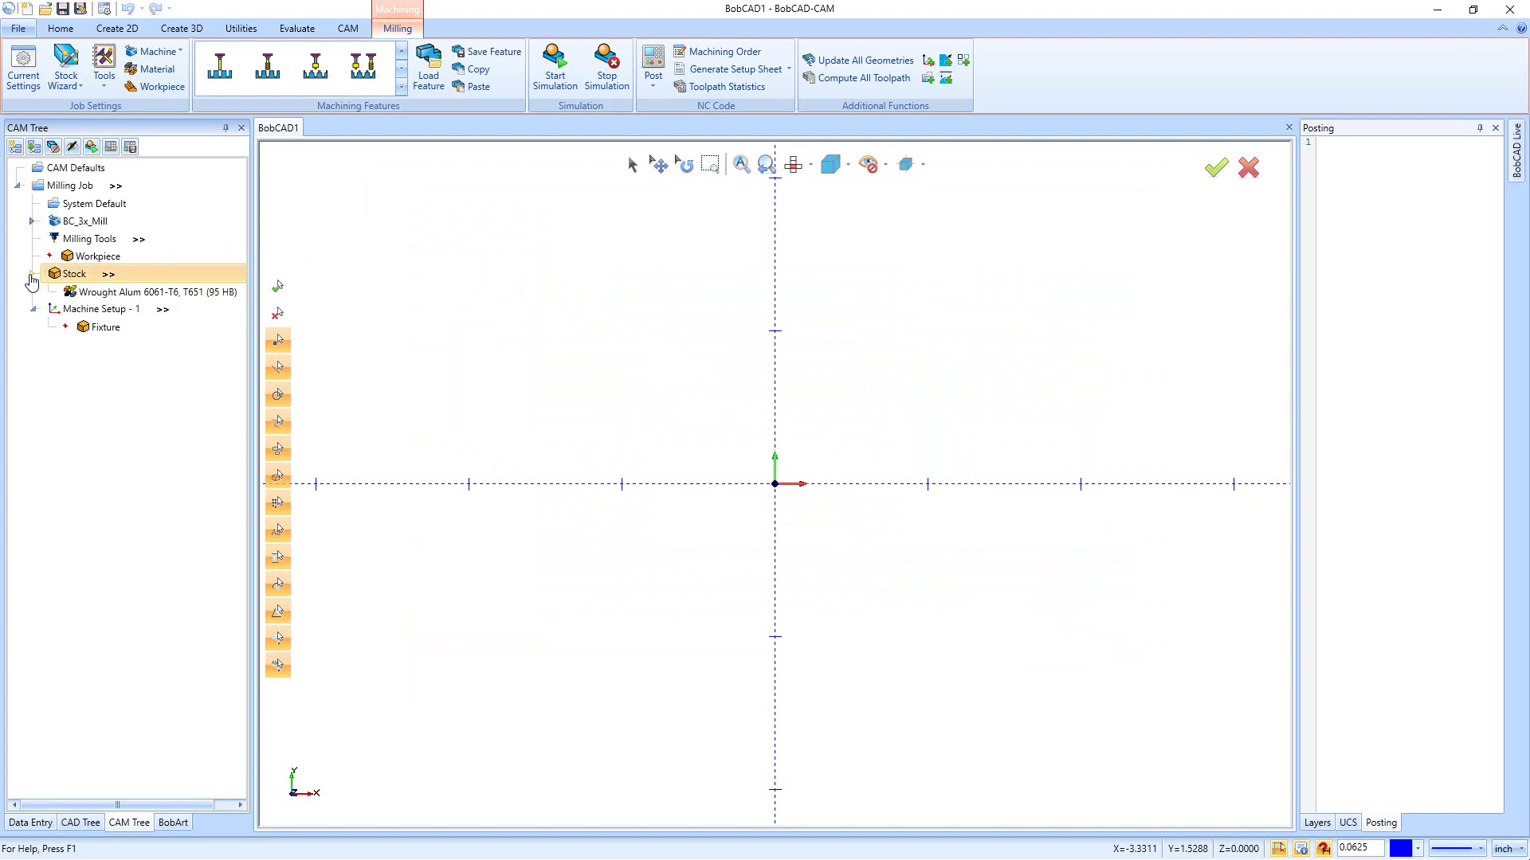
click(153, 69)
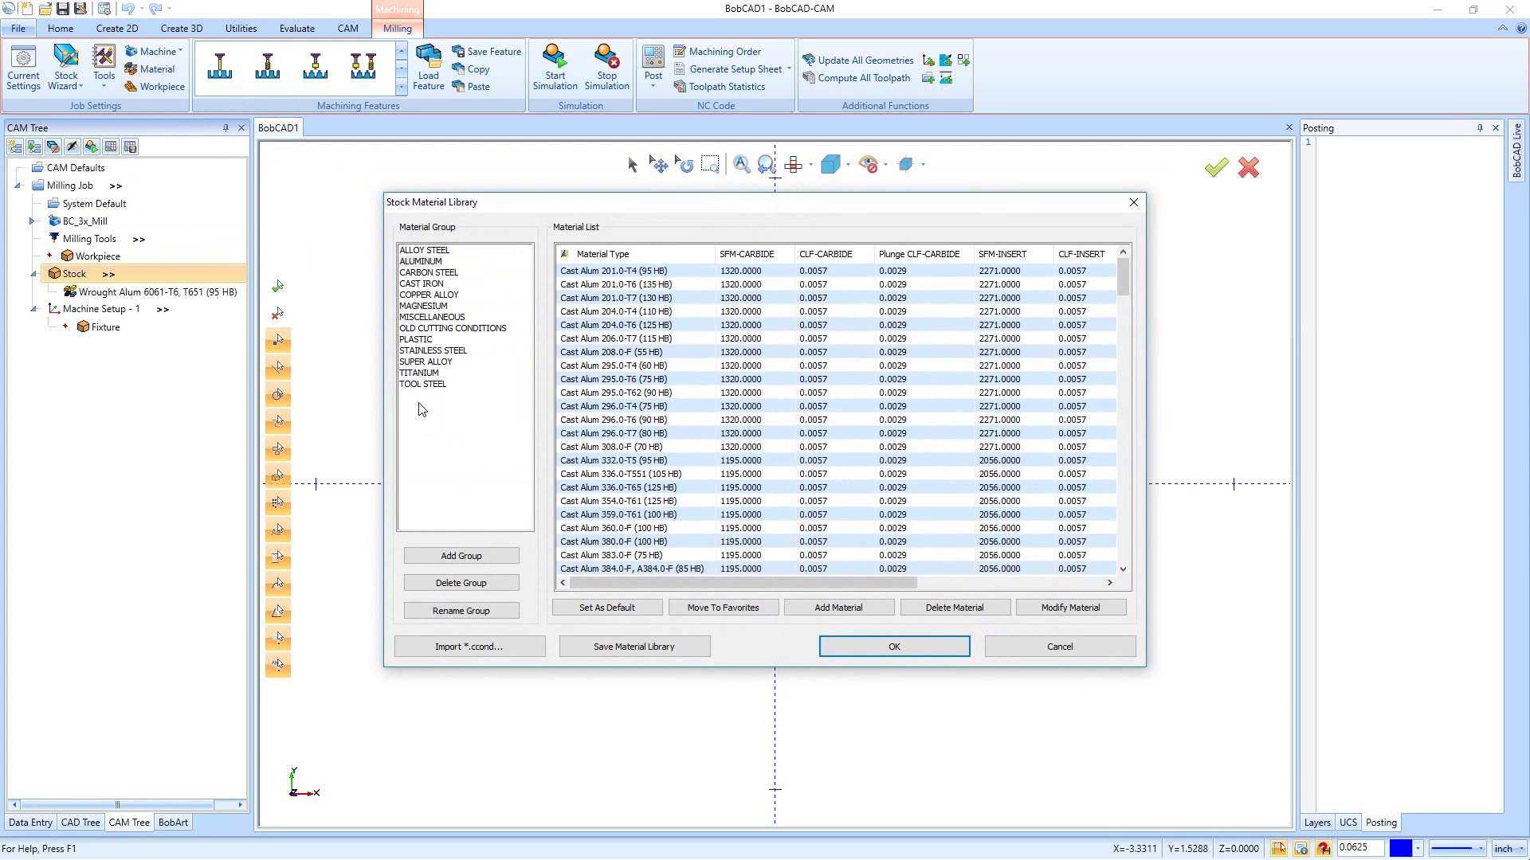
click(1046, 650)
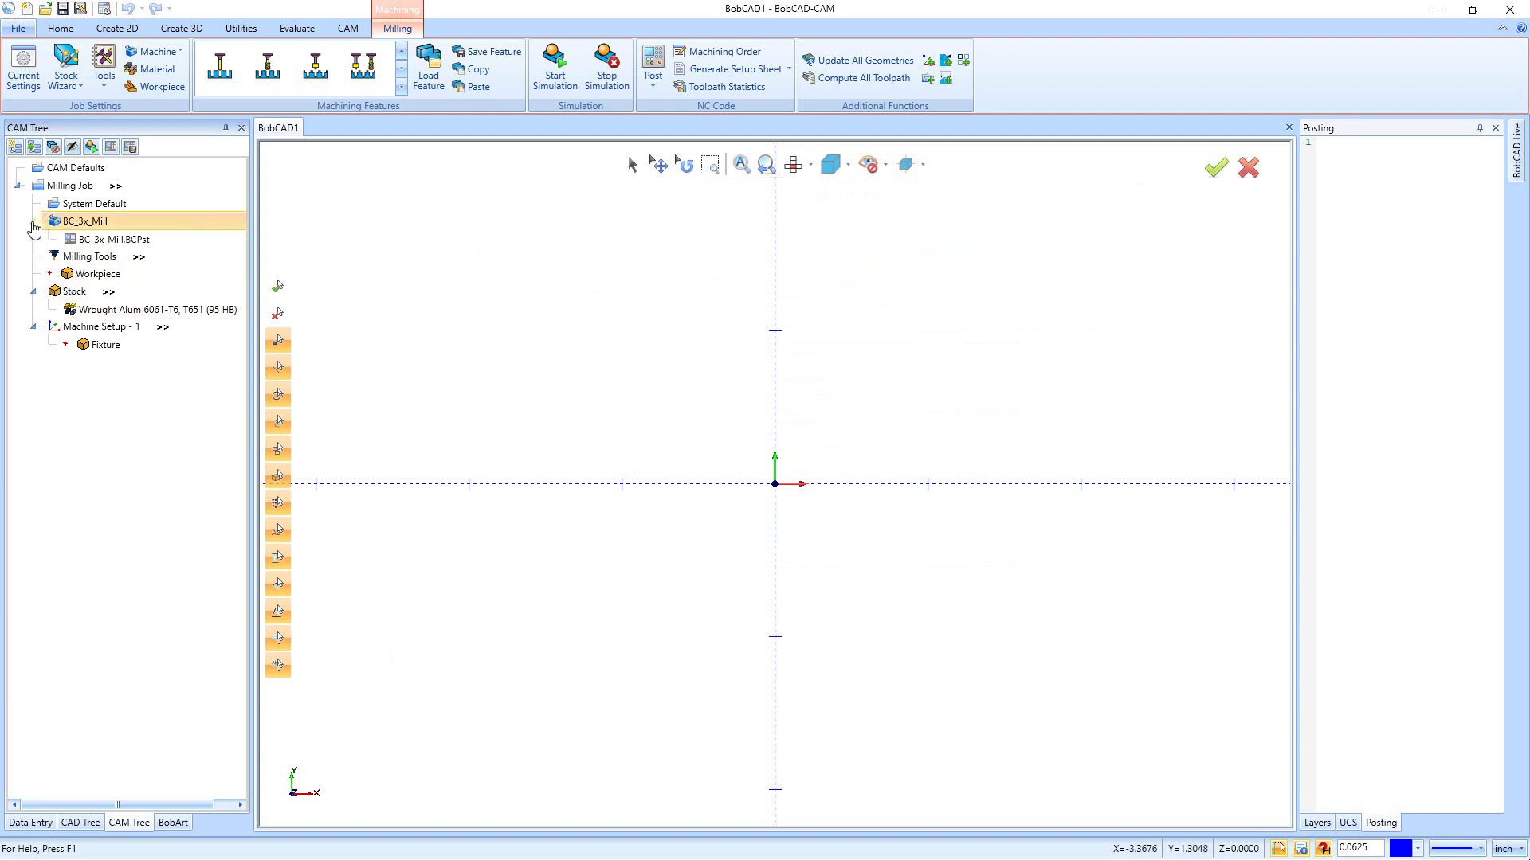
Expand the BC_3x_Mill machine node and select its BC_3x_Mill.BCPst post processor.
click(33, 223)
click(89, 246)
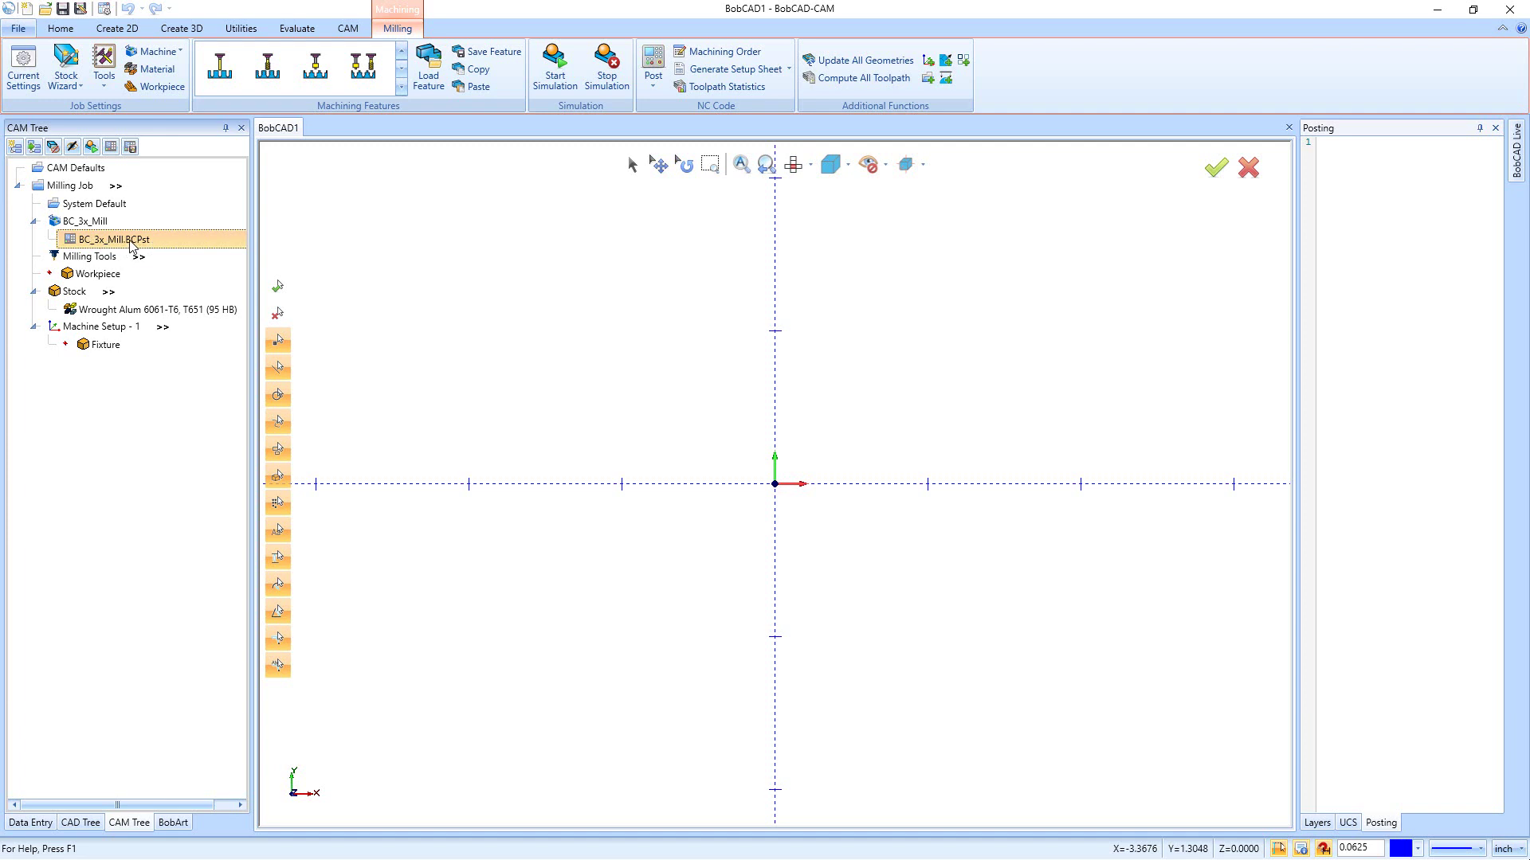
click(159, 248)
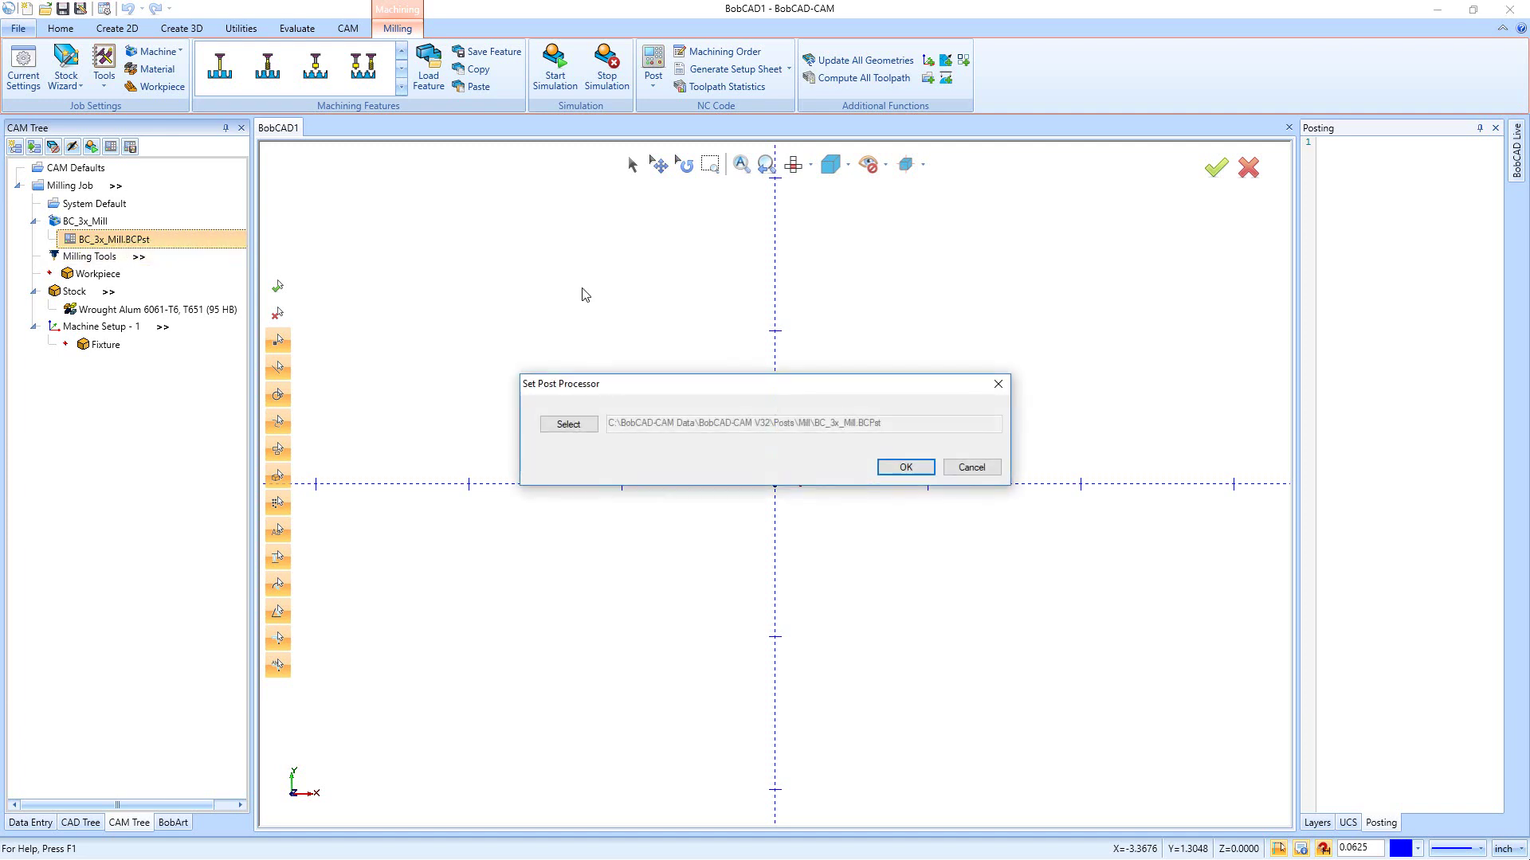
click(569, 424)
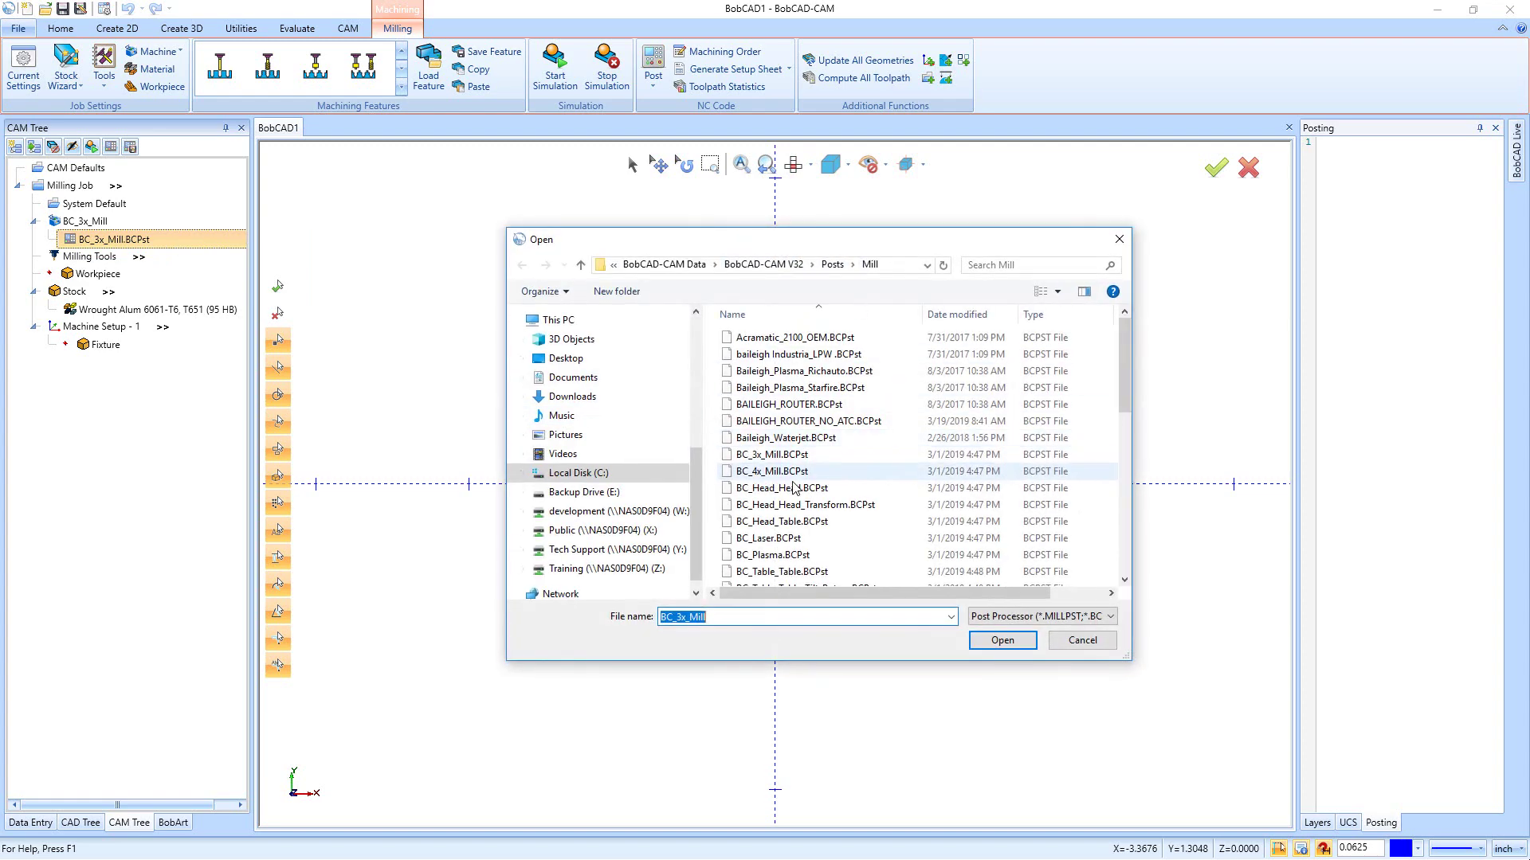
scroll(797, 478, down, 5)
scroll(796, 498, down, 3)
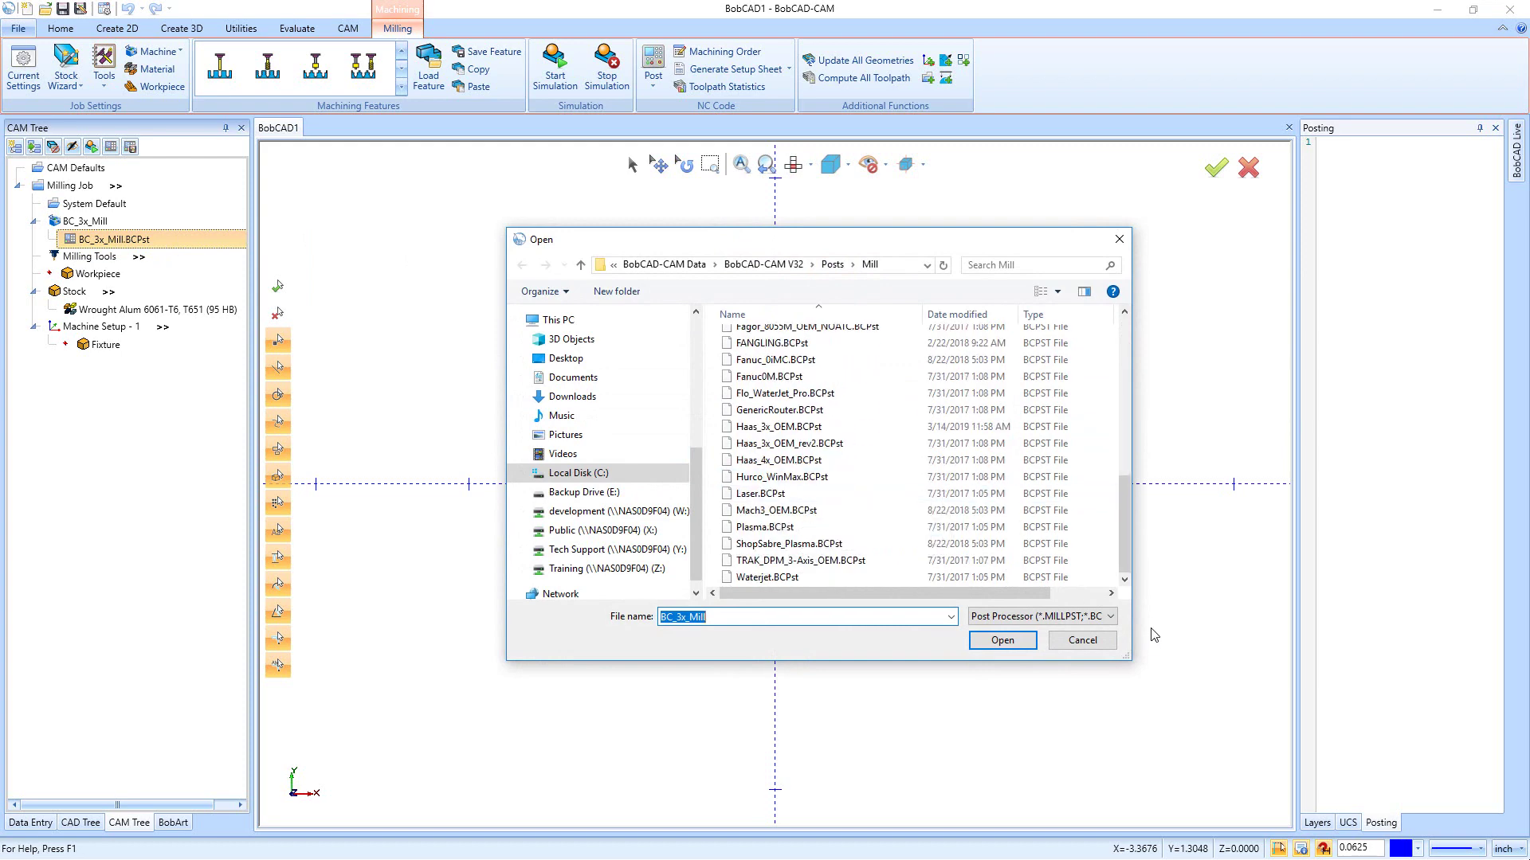
click(1080, 640)
click(903, 470)
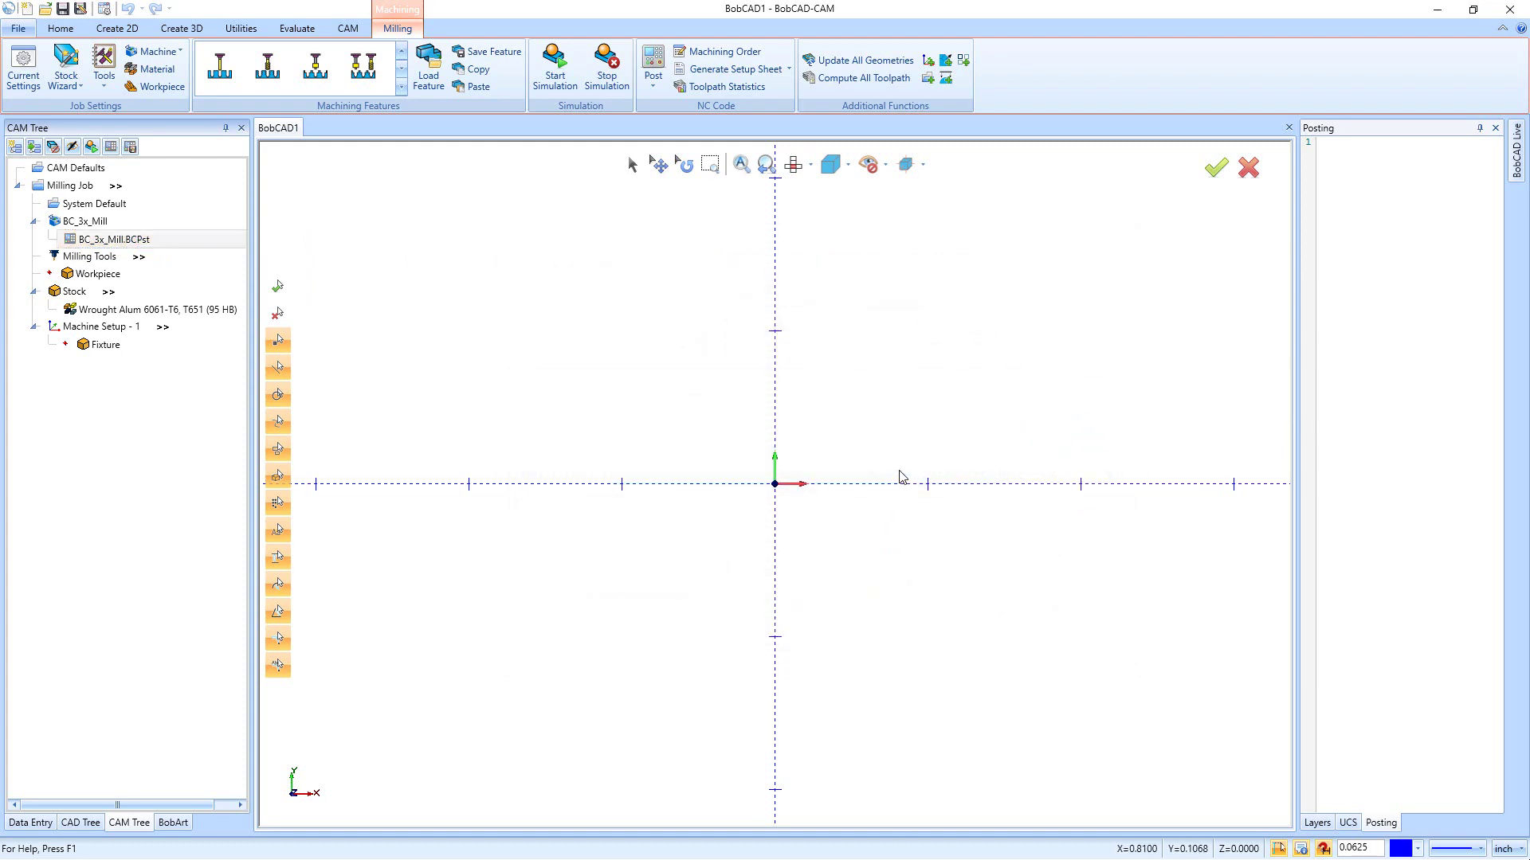